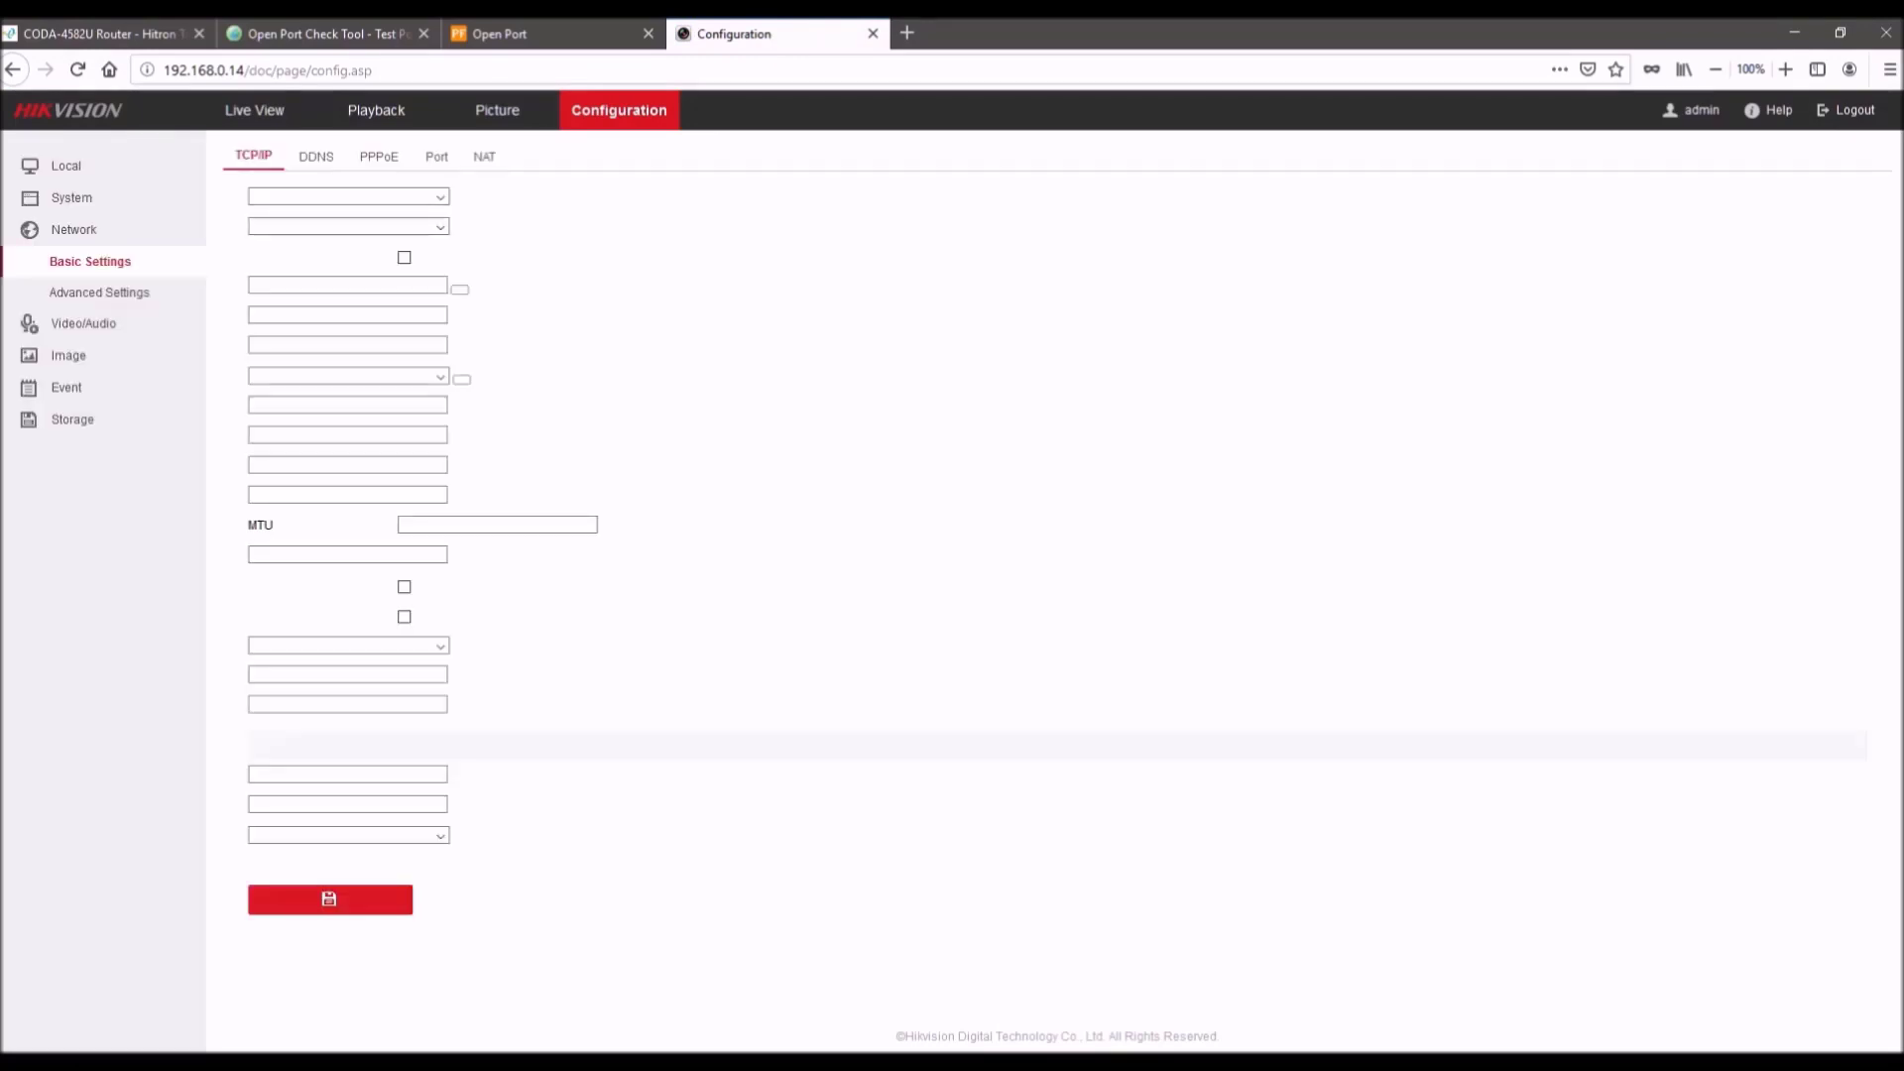
# - Review the camera's LAN TCP/IP settings, covering the DHCP option, IPv4 address, and preferred and alternate DNS servers
pyautogui.click(75, 230)
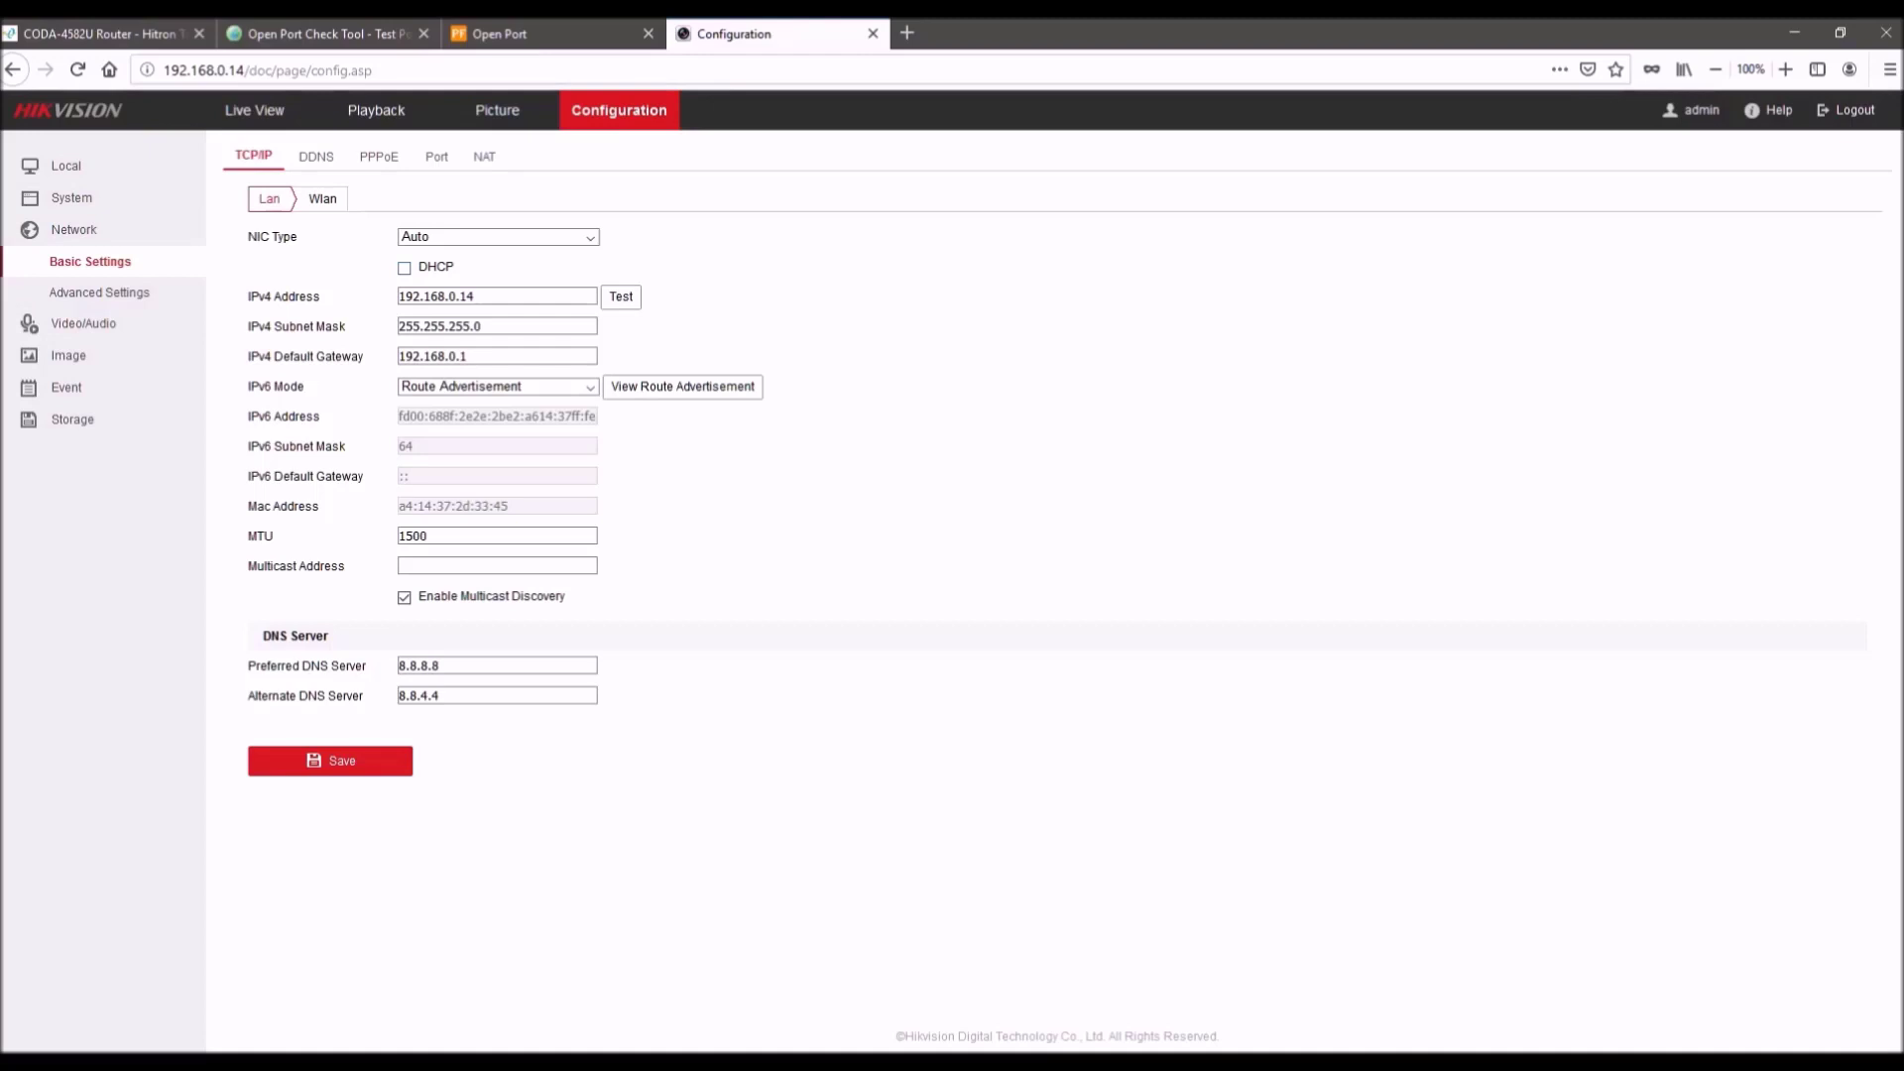
pyautogui.click(405, 268)
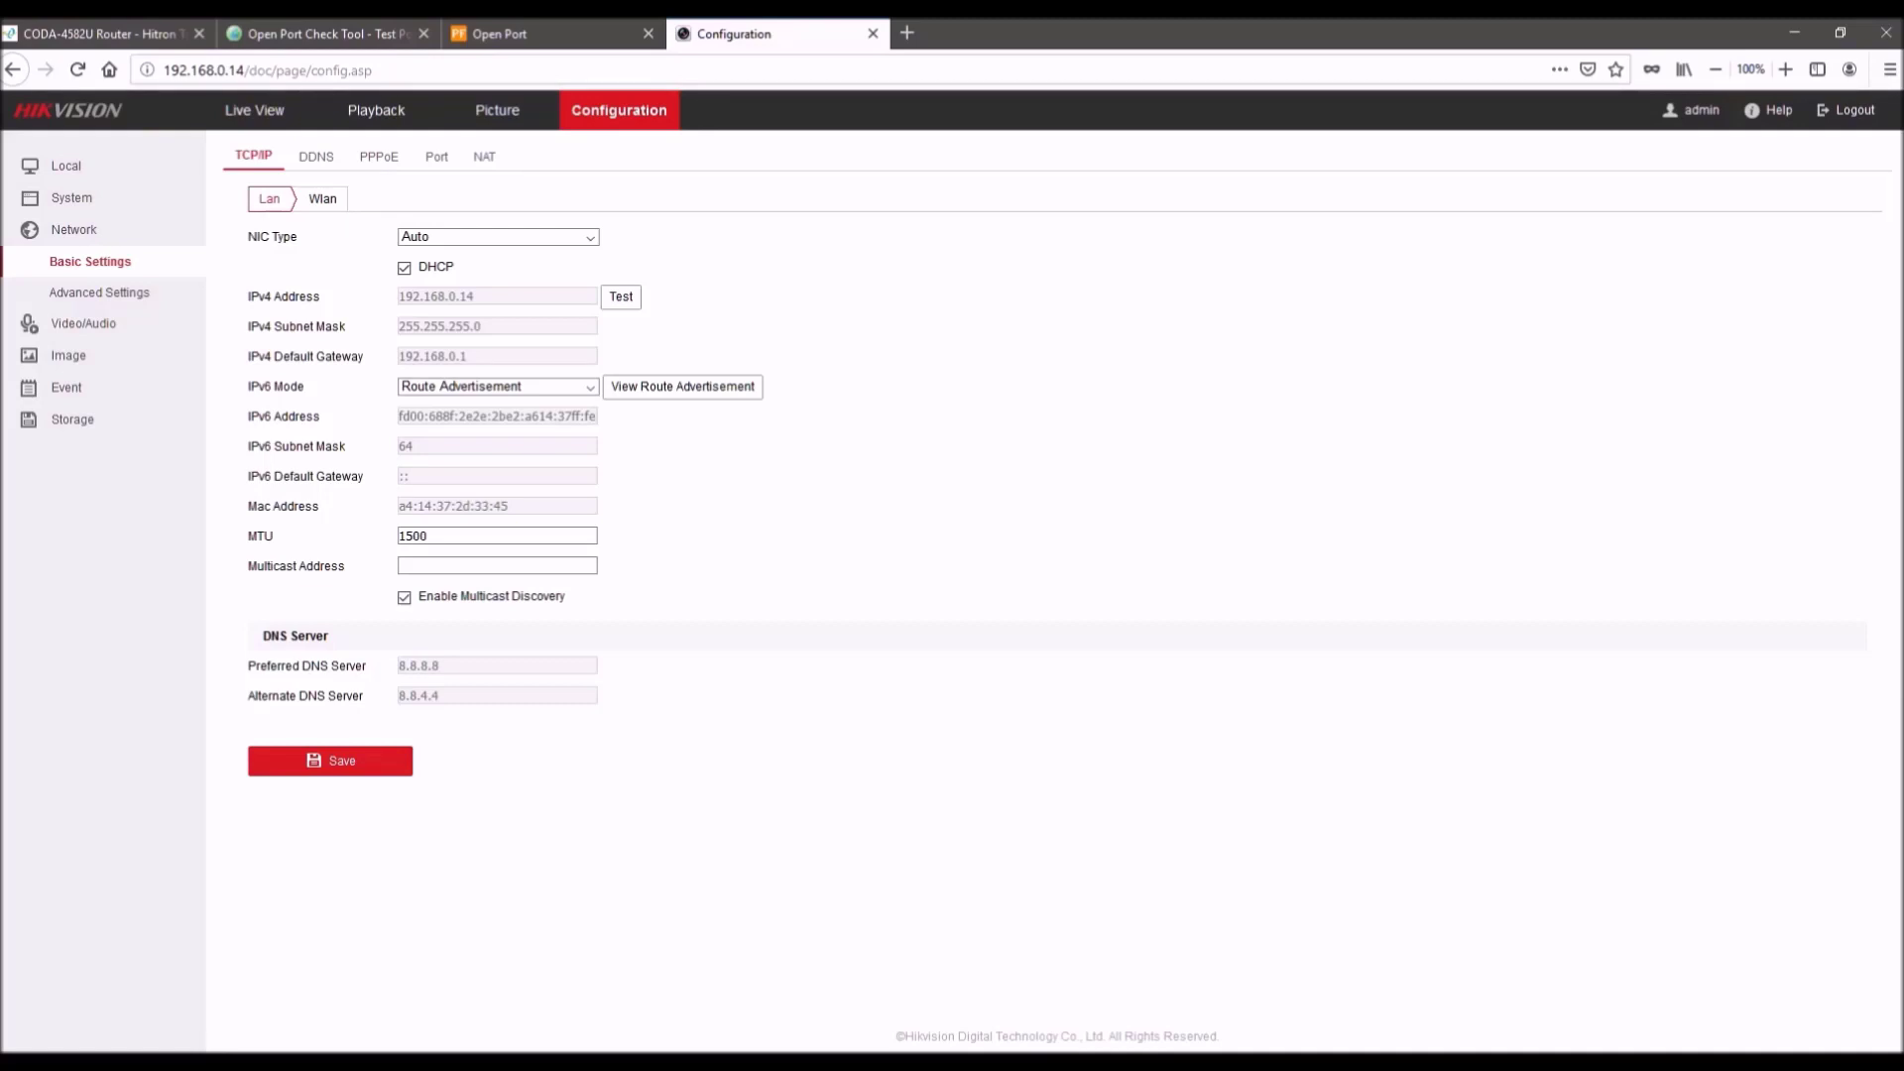
pyautogui.click(405, 268)
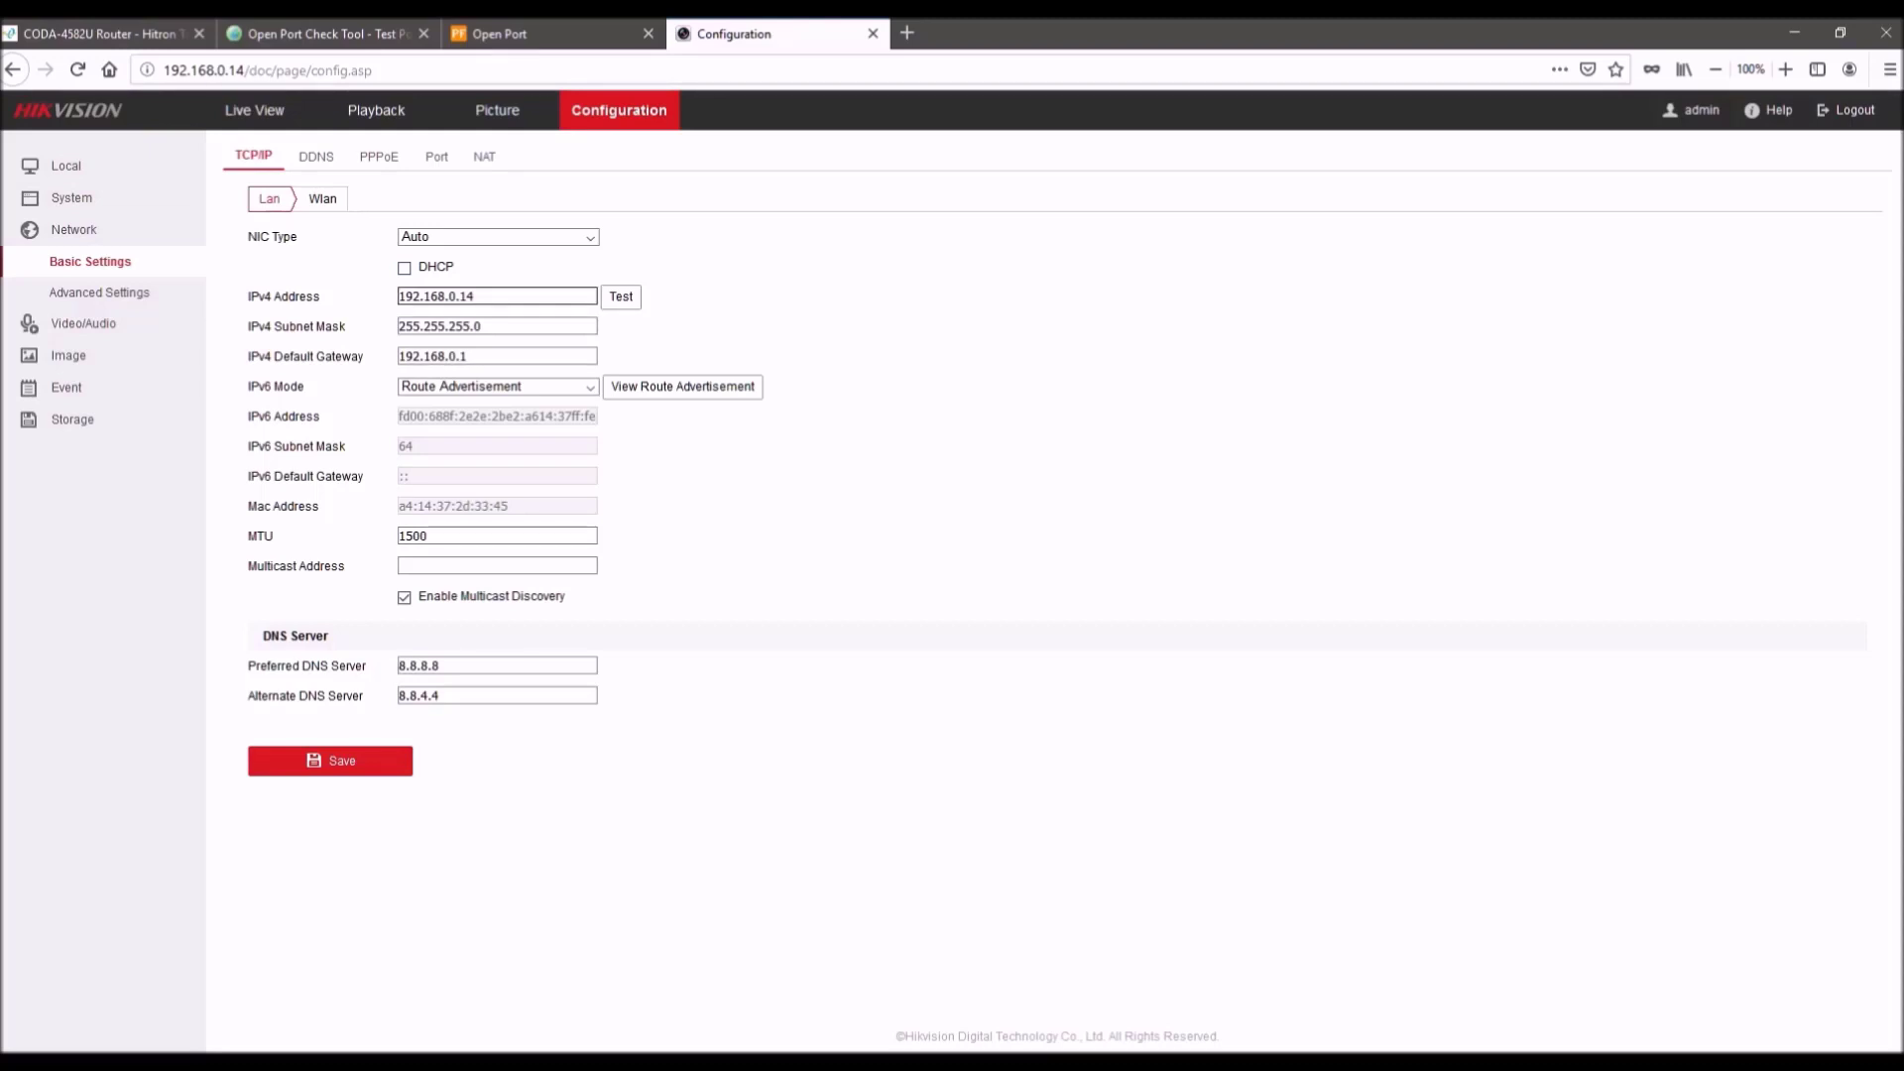
pyautogui.press('Tab')
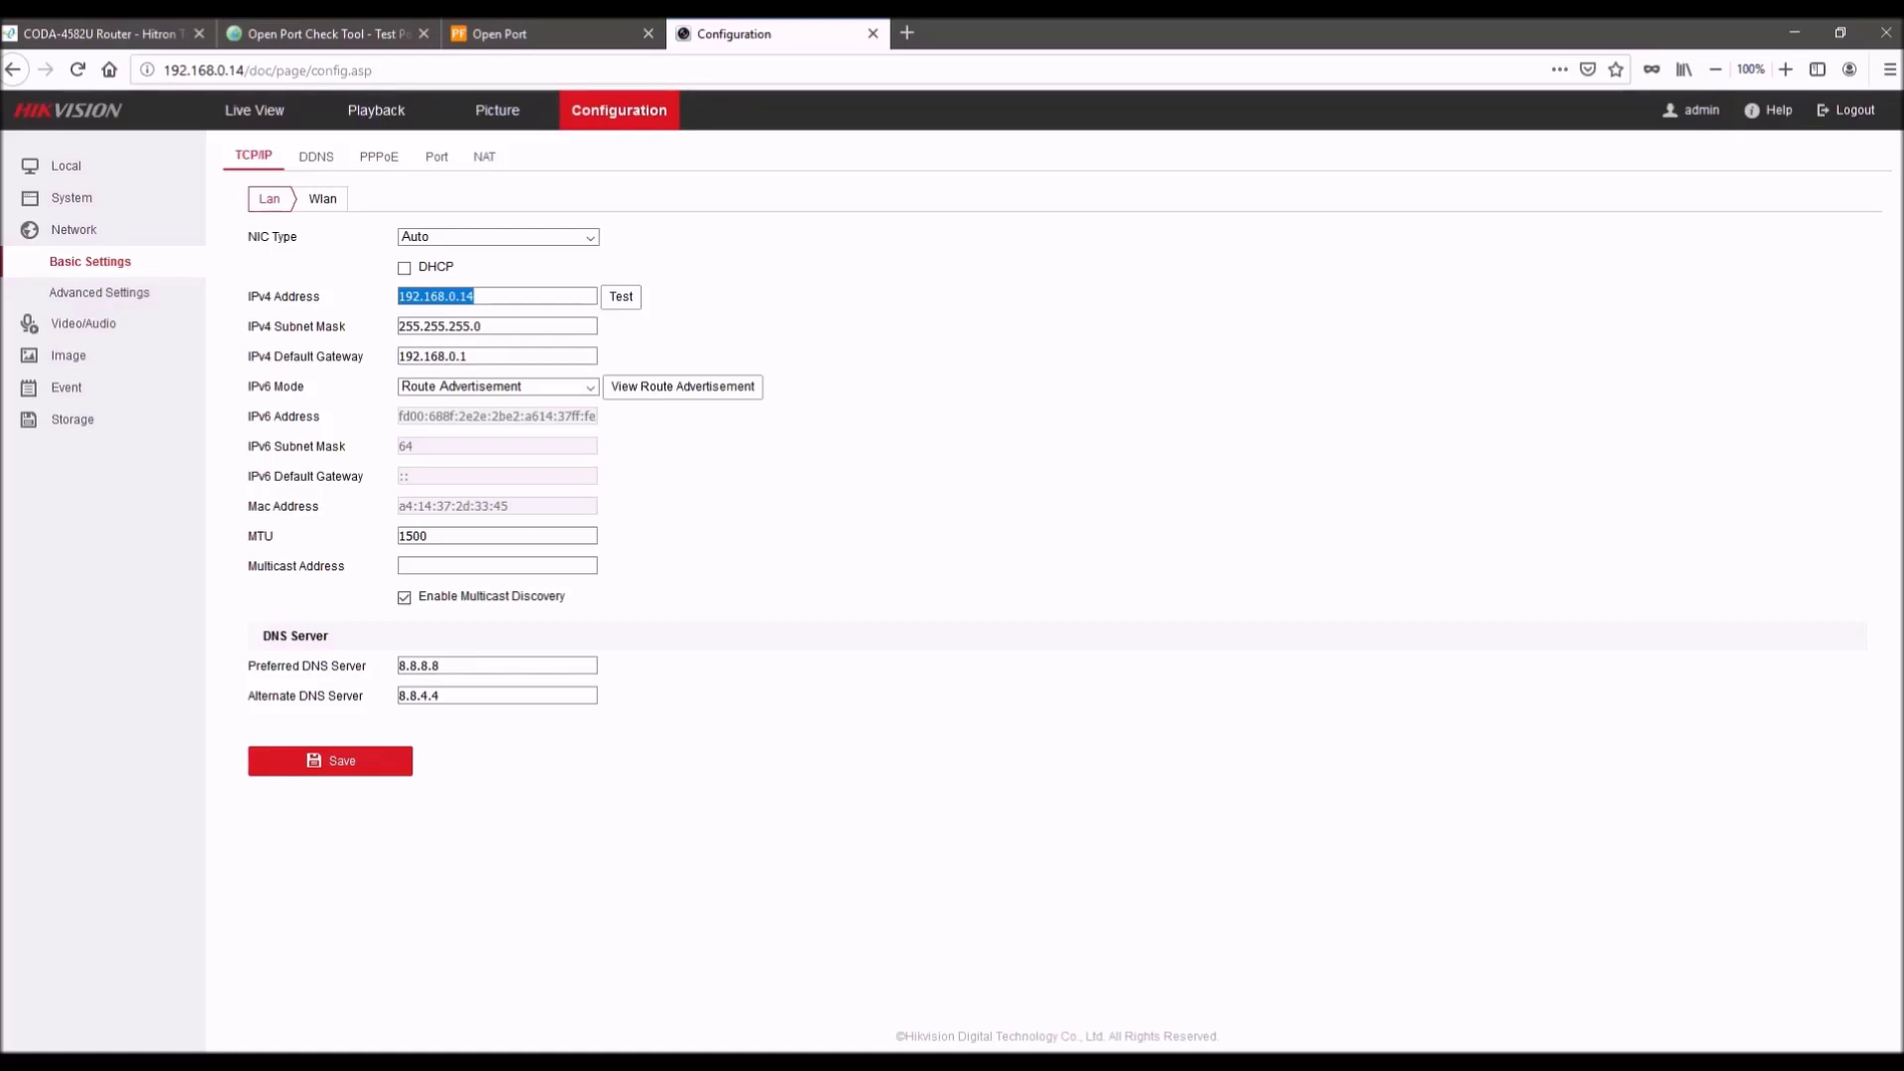
pyautogui.click(694, 327)
pyautogui.moveTo(478, 297); pyautogui.dragTo(399, 297)
pyautogui.moveTo(446, 666); pyautogui.dragTo(399, 667)
pyautogui.press('Tab')
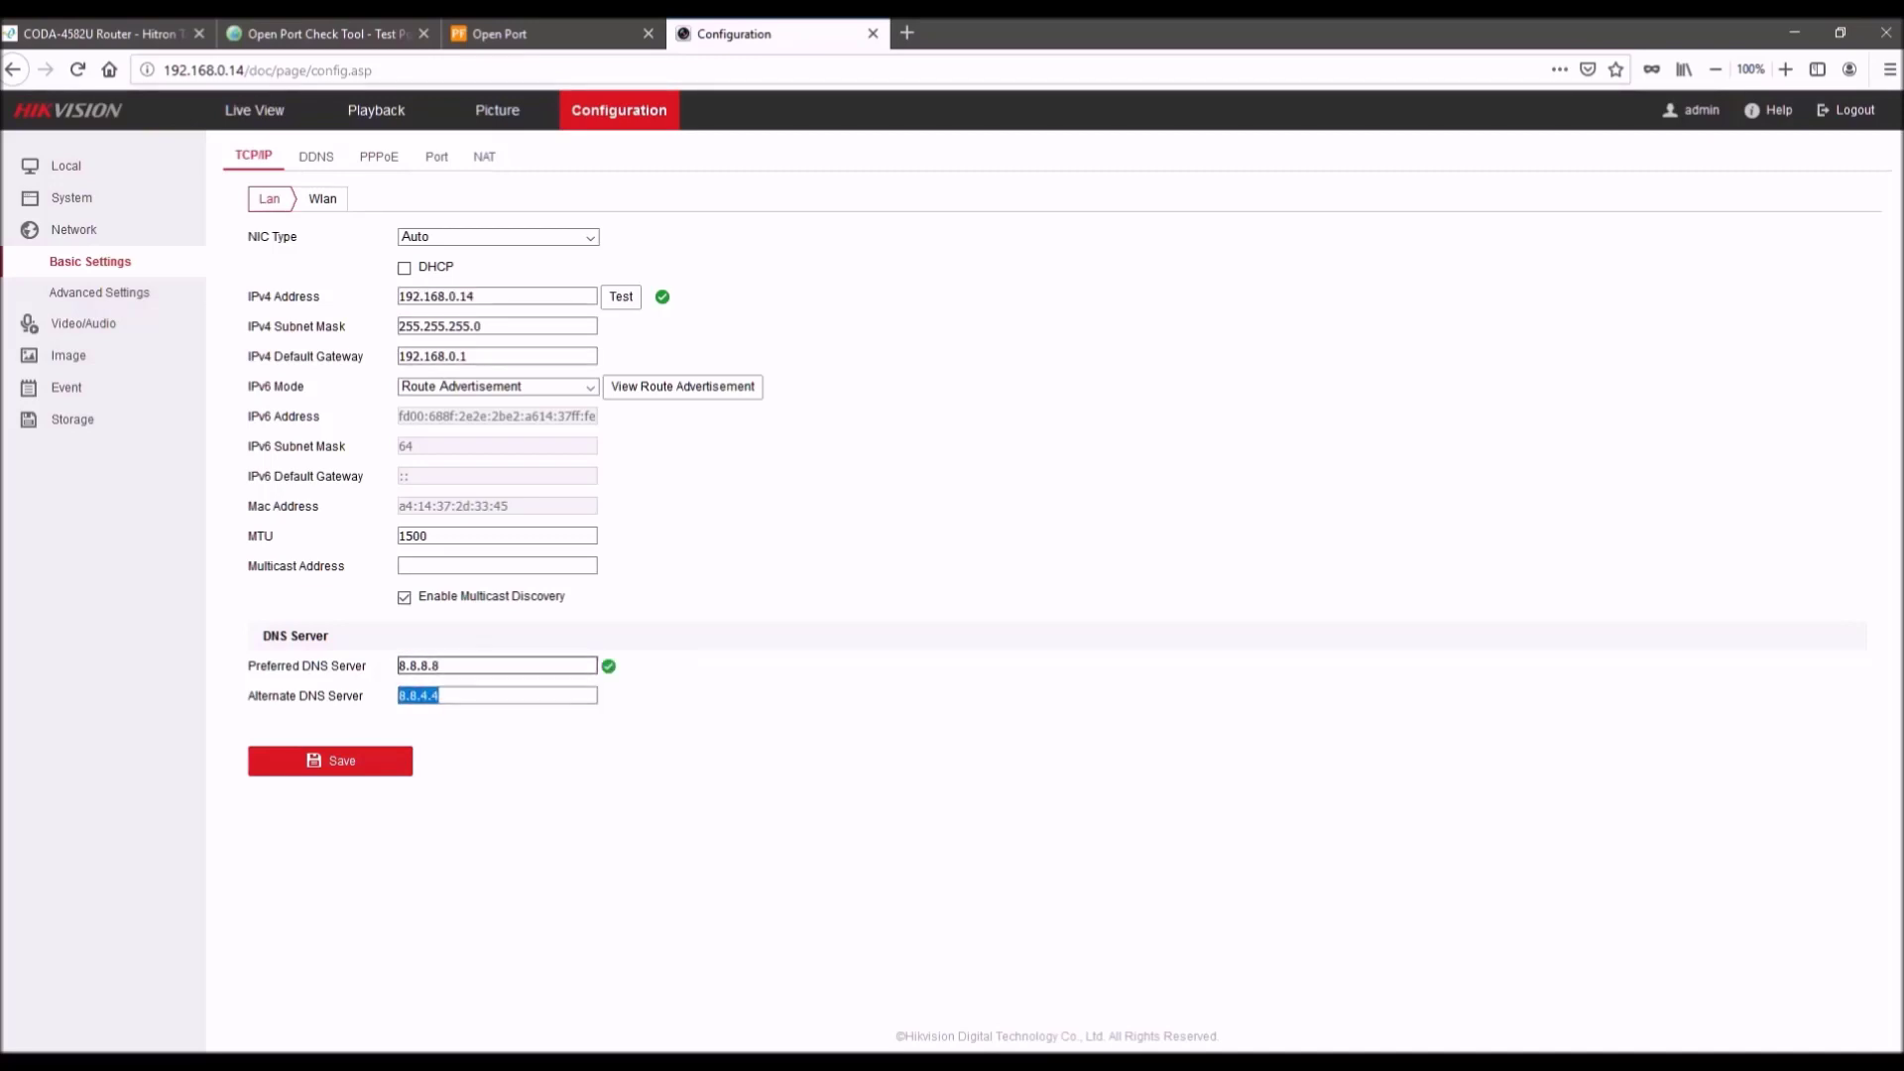
pyautogui.hotkey('shift', 'Tab')
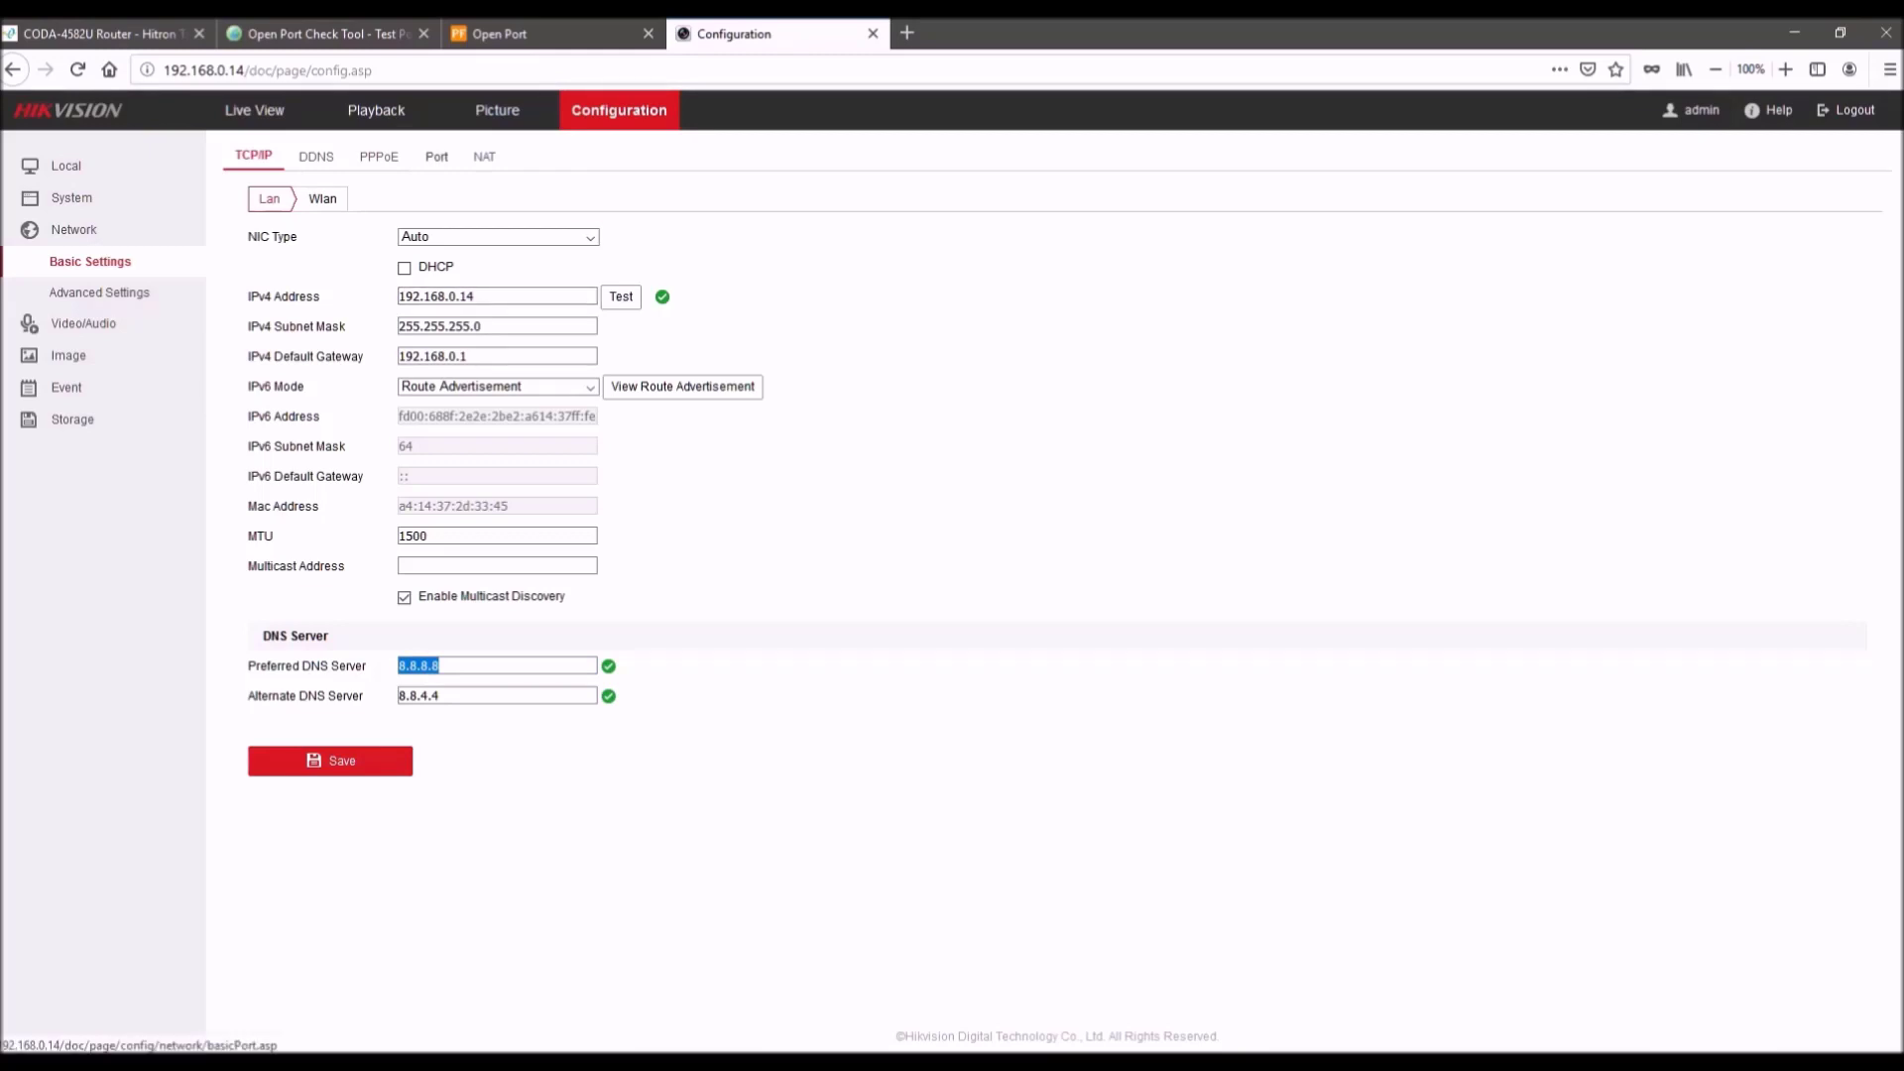
# - On the camera's port settings, try RTSP port 5541 and HTTP port 8001
pyautogui.click(436, 157)
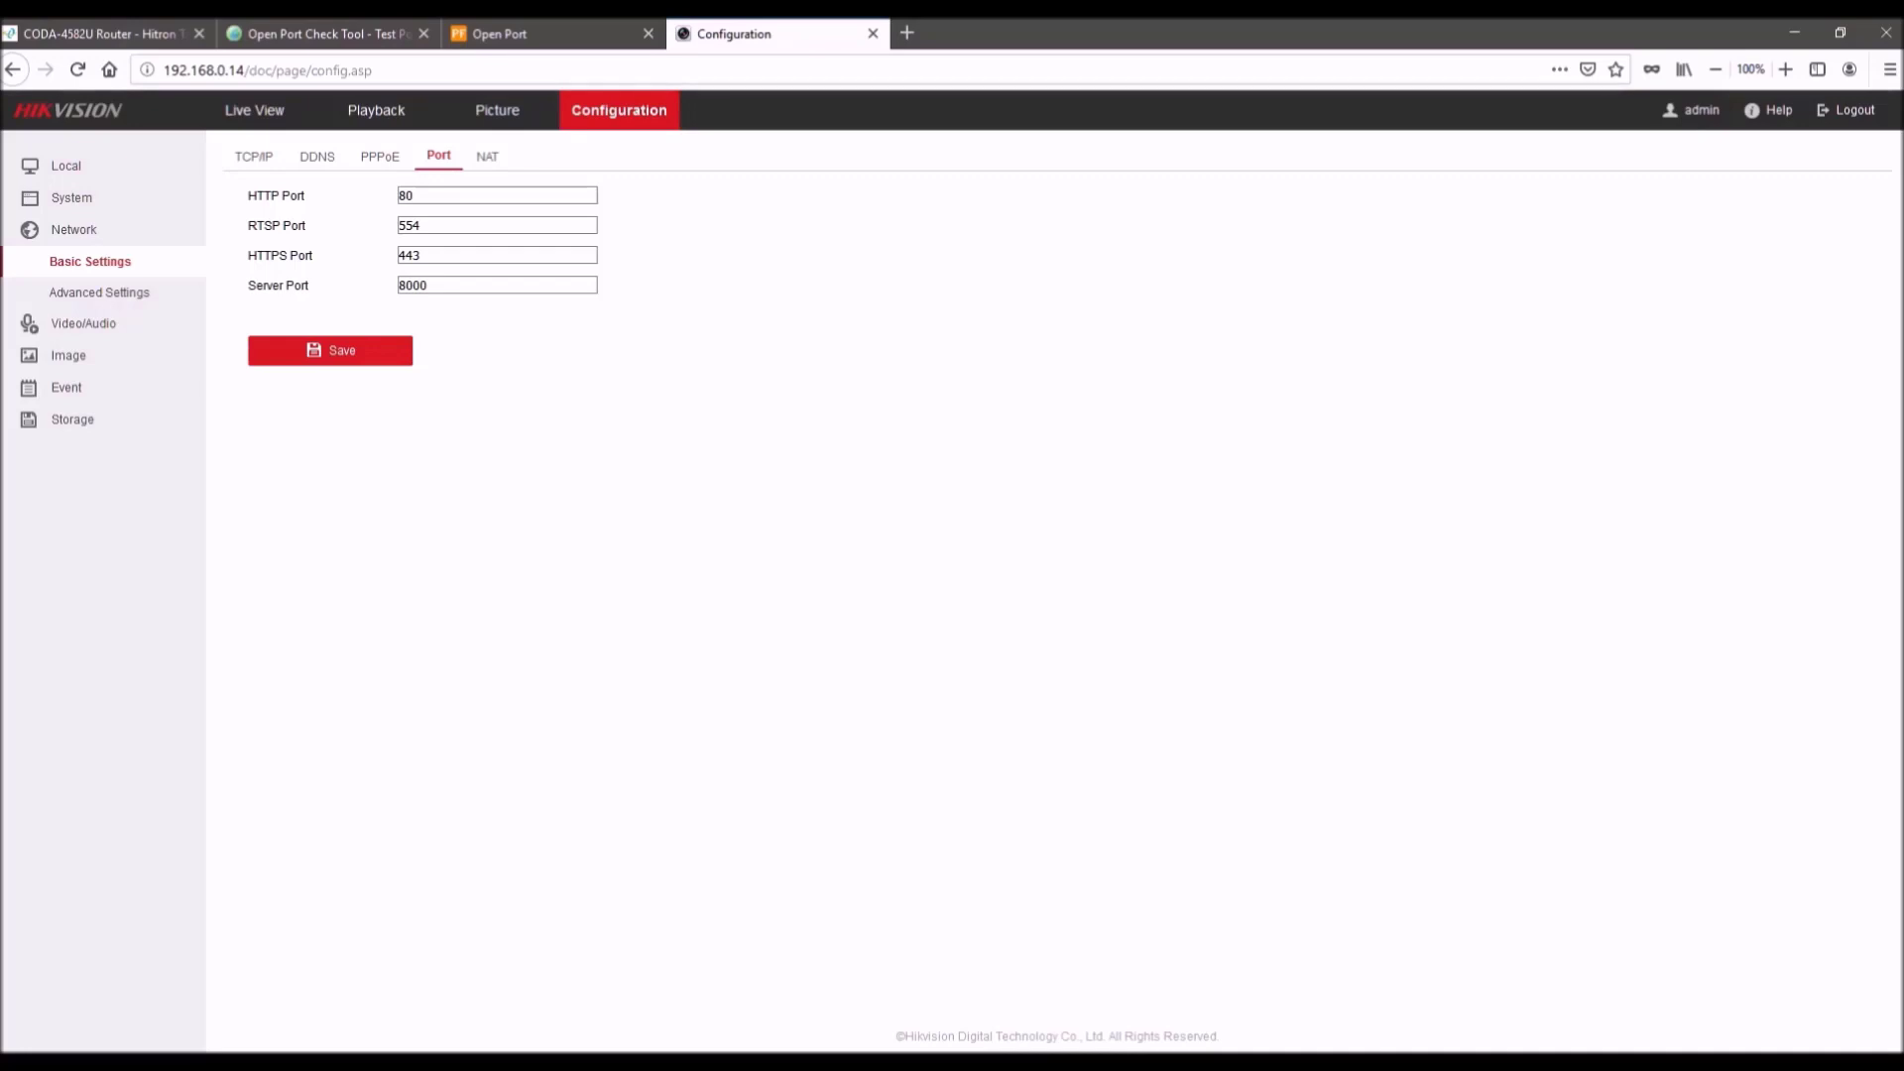
pyautogui.click(496, 225)
pyautogui.hotkey('ctrl', 'a')
pyautogui.click(496, 195)
pyautogui.click(496, 226)
pyautogui.click(496, 227)
pyautogui.write('1')
pyautogui.click(496, 196)
pyautogui.write('0')
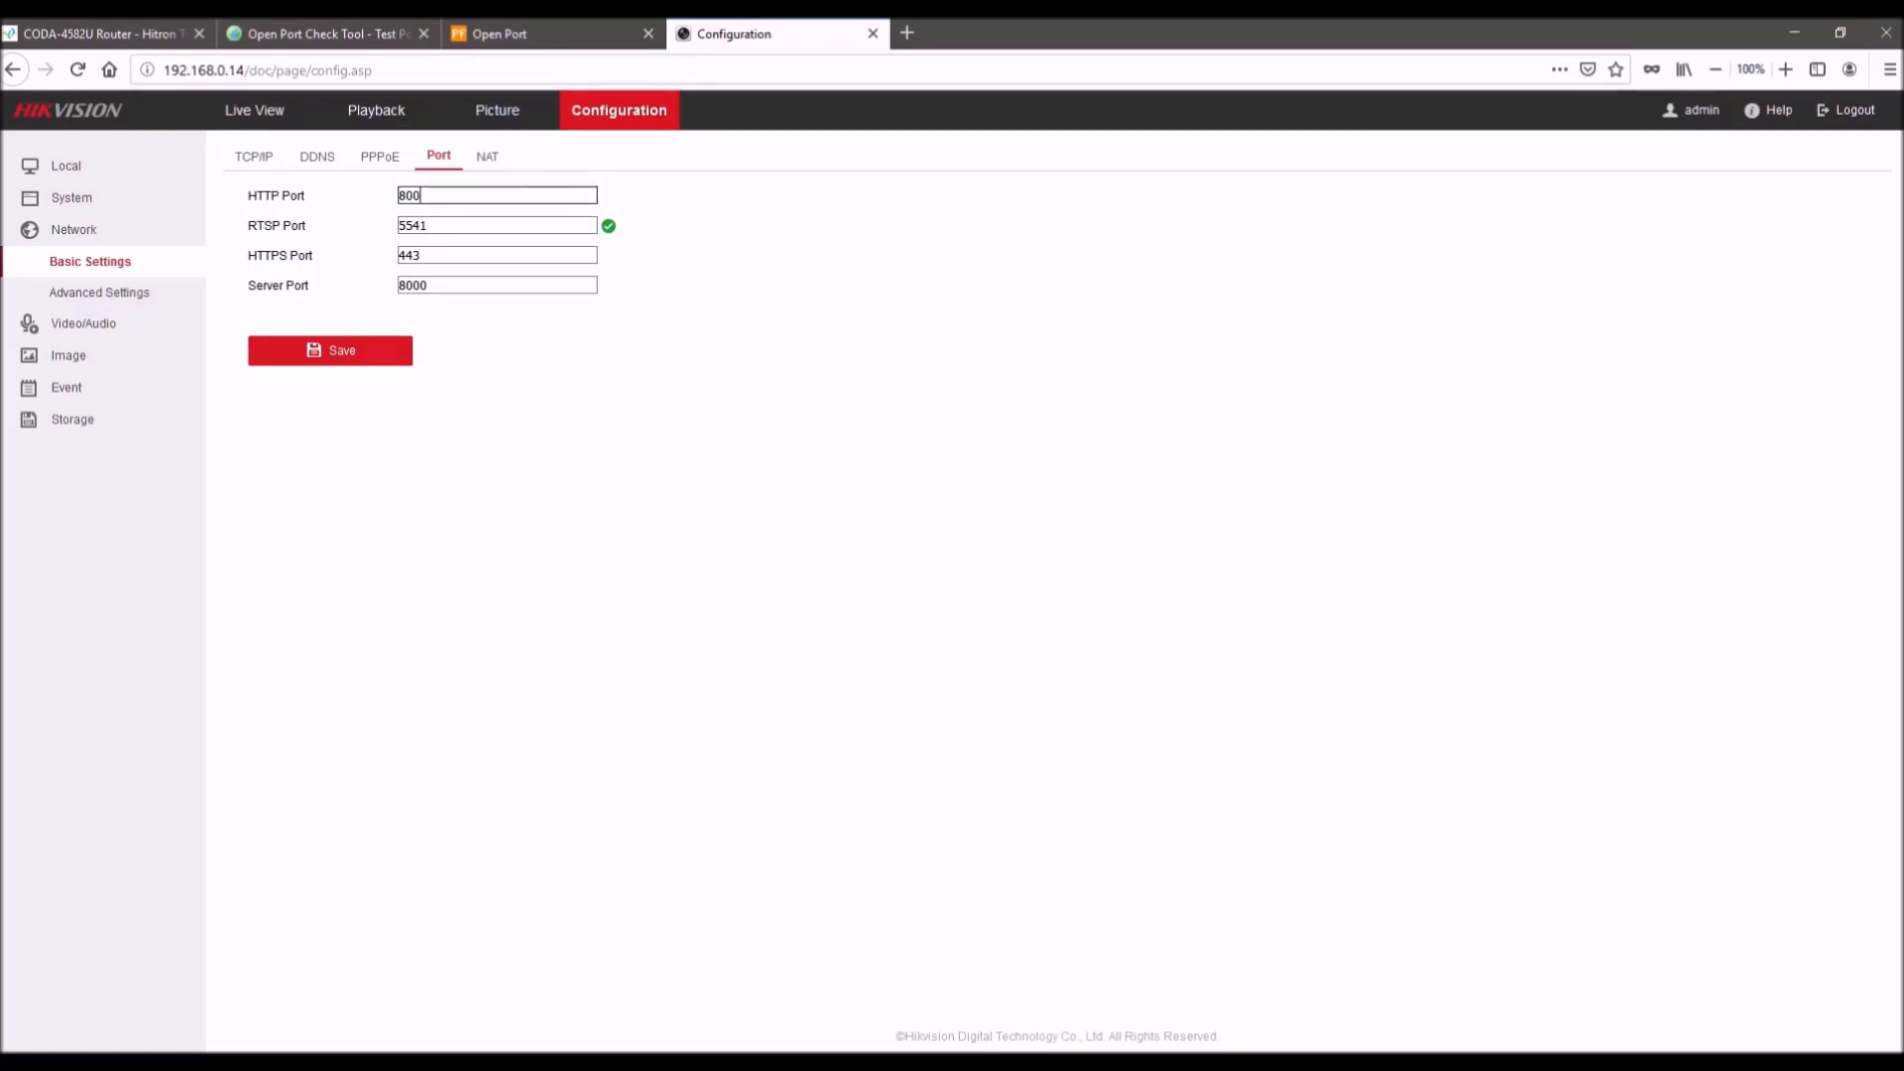
pyautogui.write('1')
# - Restore the camera's HTTP port to 80 and RTSP port to 554
pyautogui.press('BackSpace')
pyautogui.press('BackSpace')
pyautogui.click(431, 226)
pyautogui.press('BackSpace')
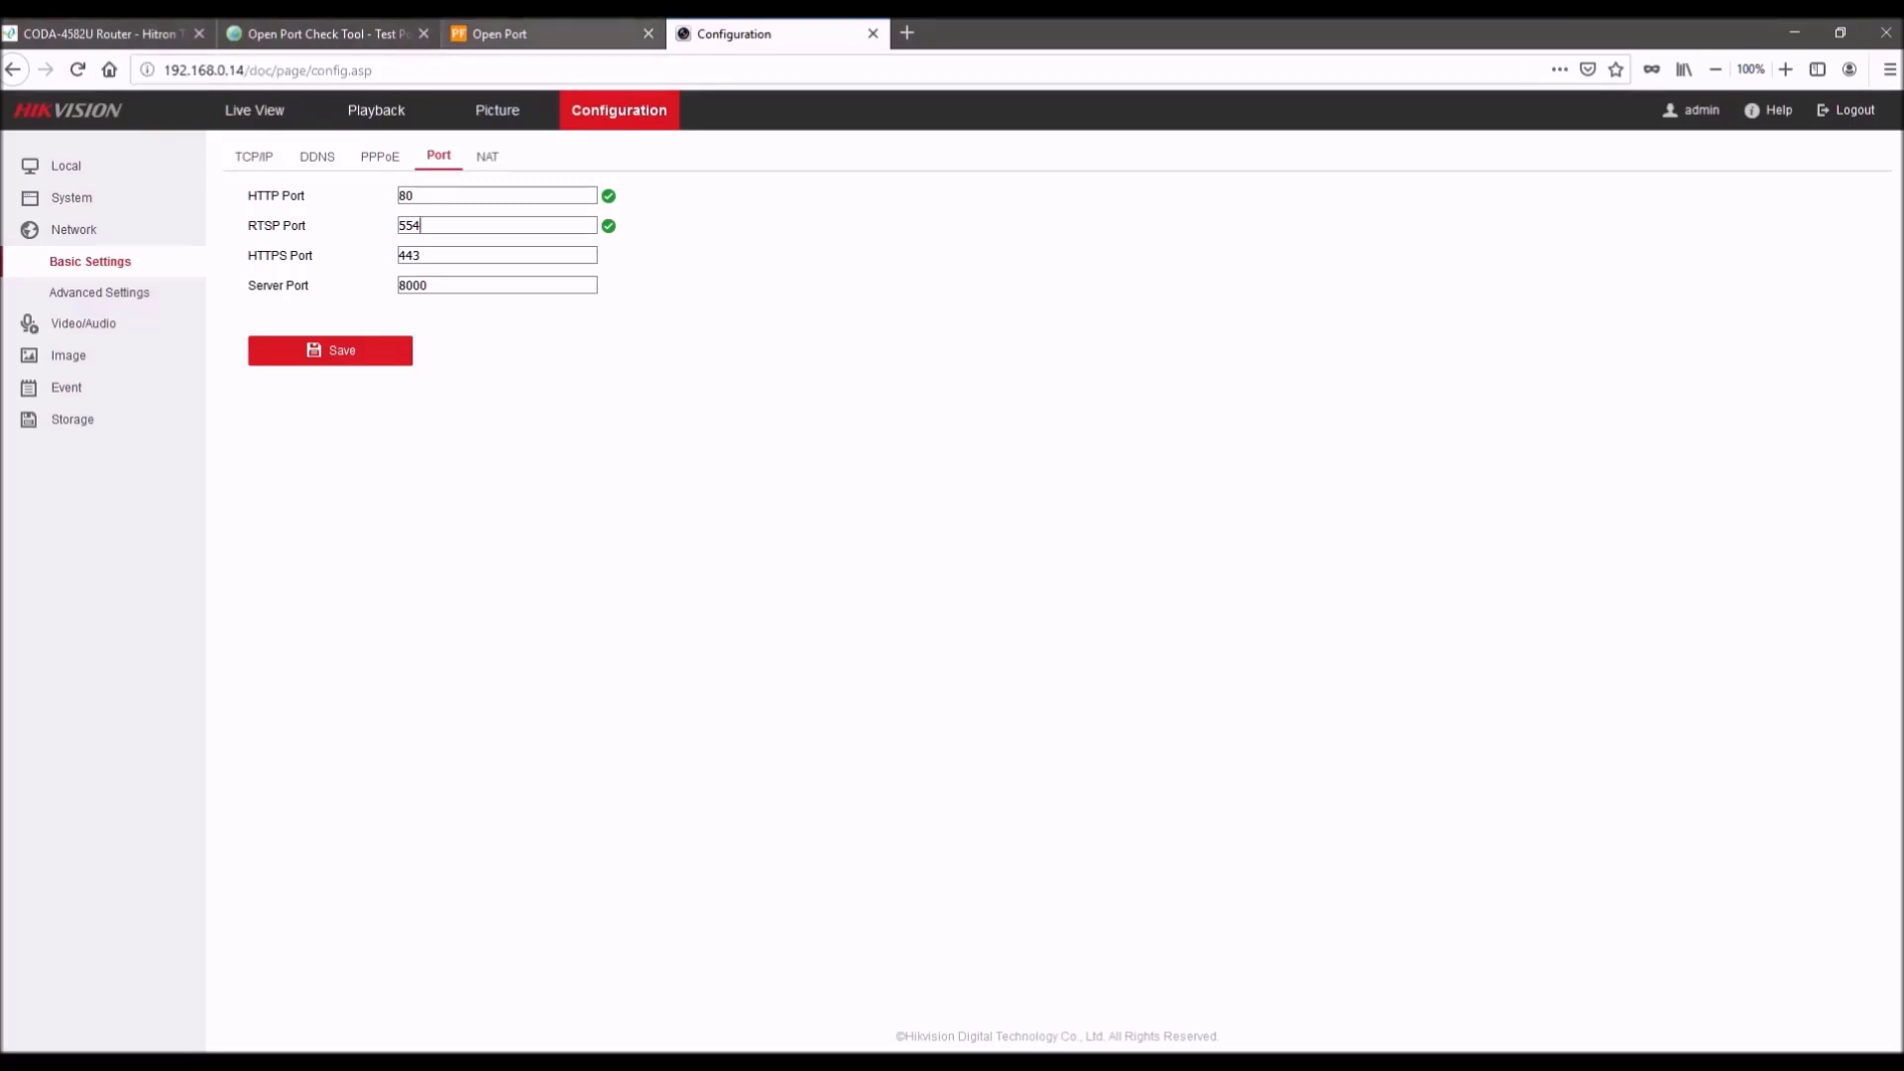
# - View the portforward.com router list, and switch to the Hitron router's port forwarding rules
pyautogui.click(536, 33)
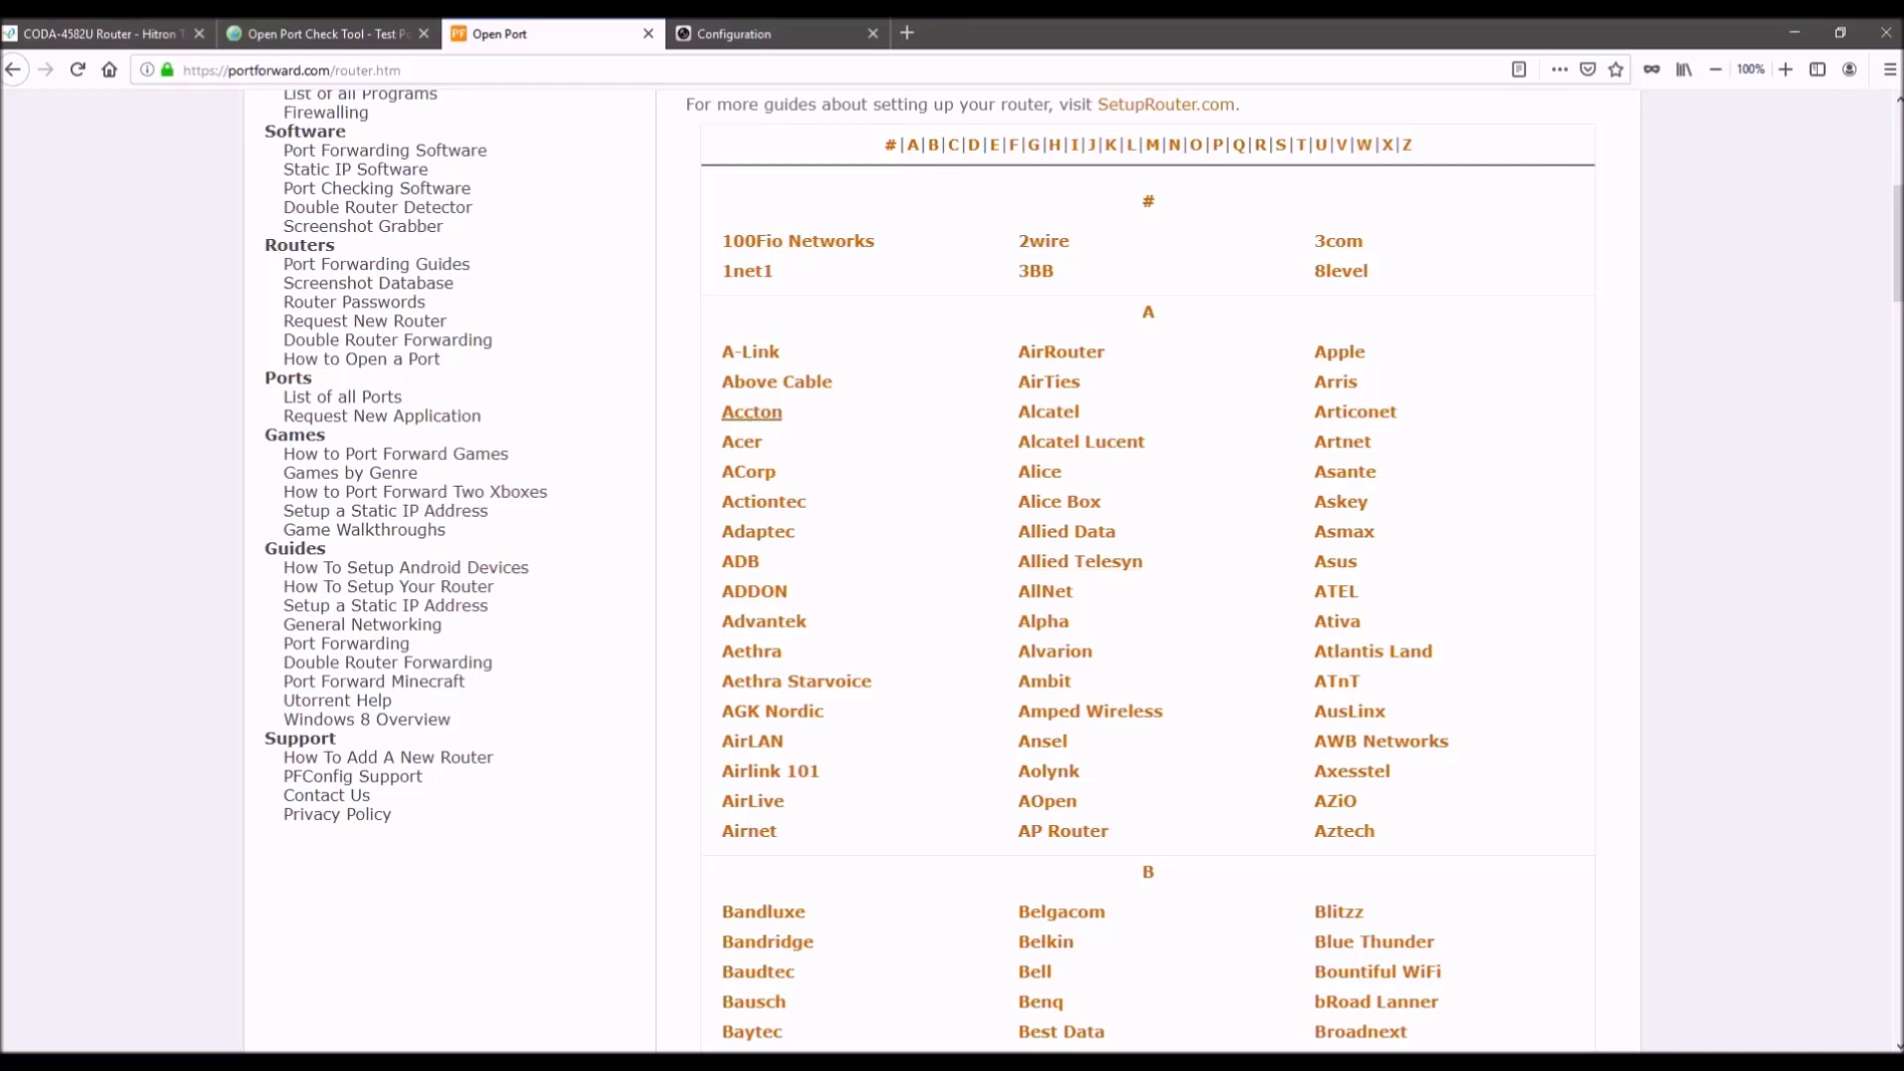
pyautogui.click(109, 34)
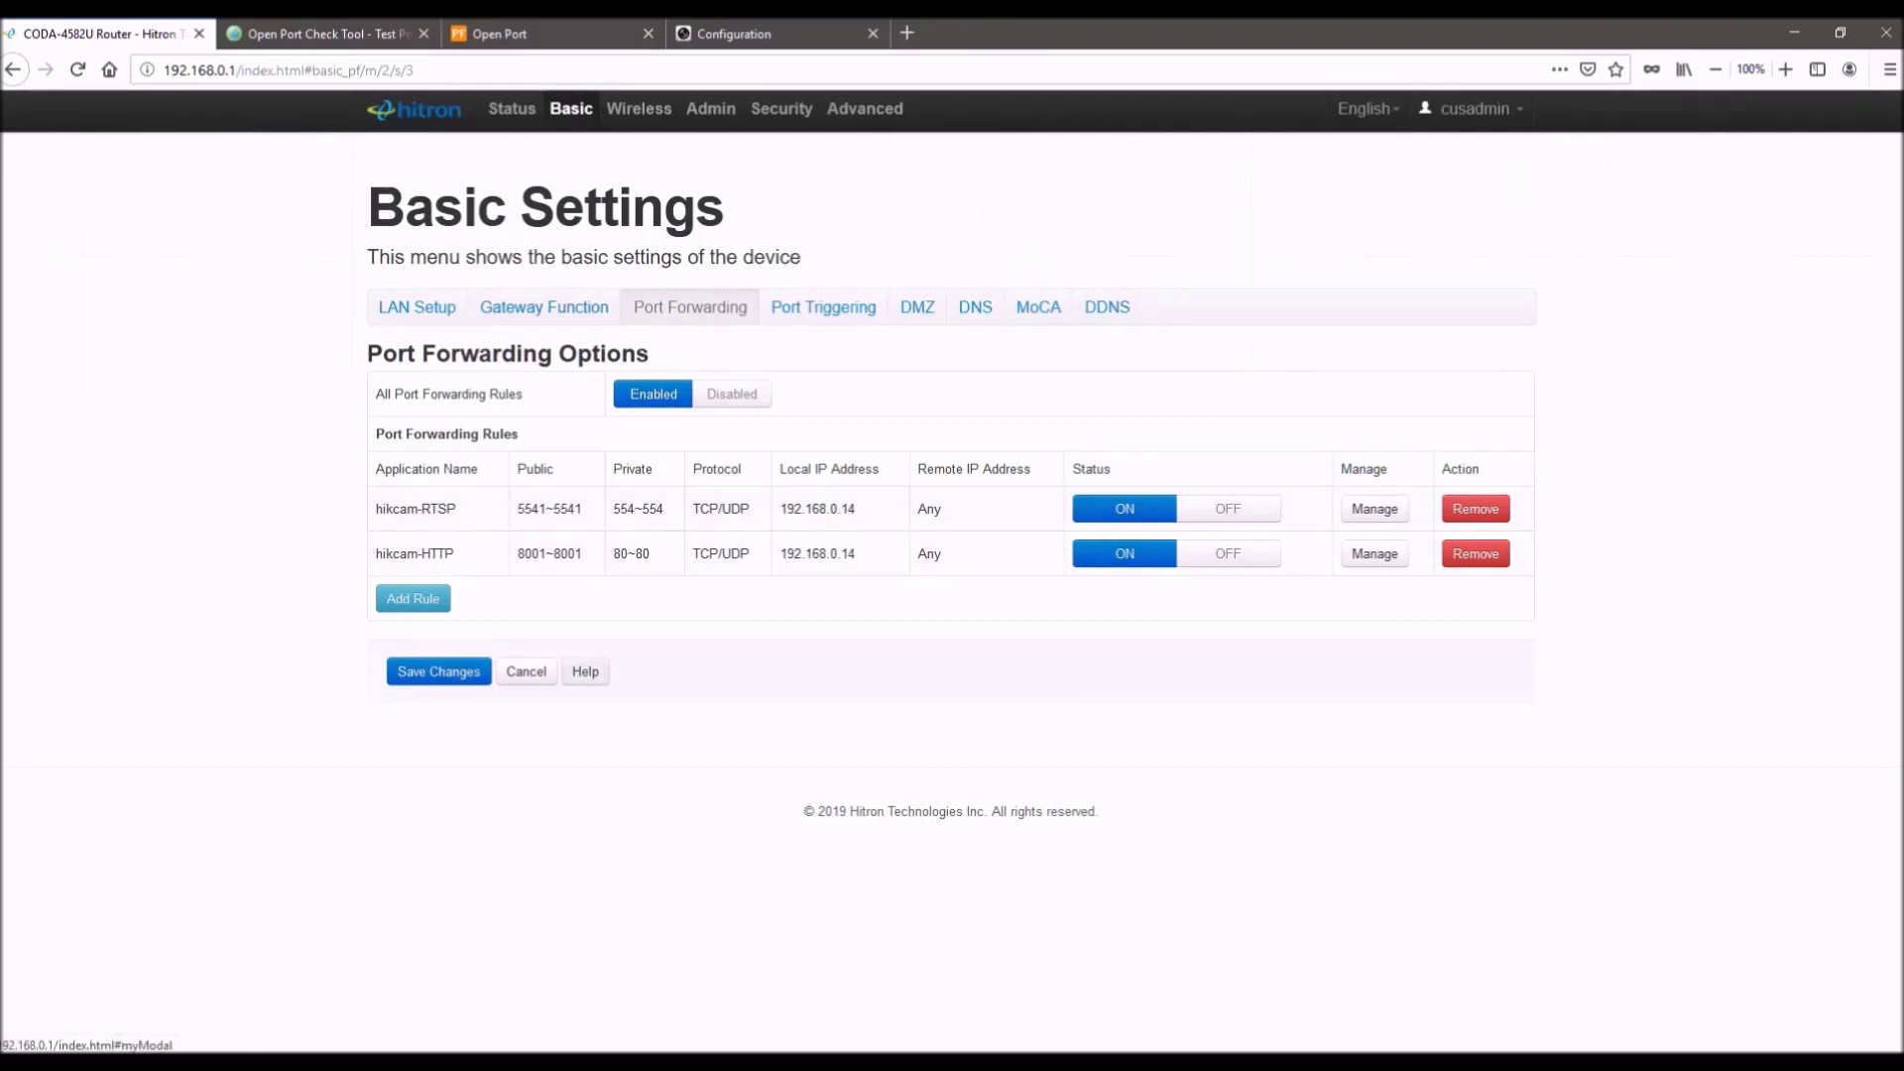
pyautogui.click(690, 308)
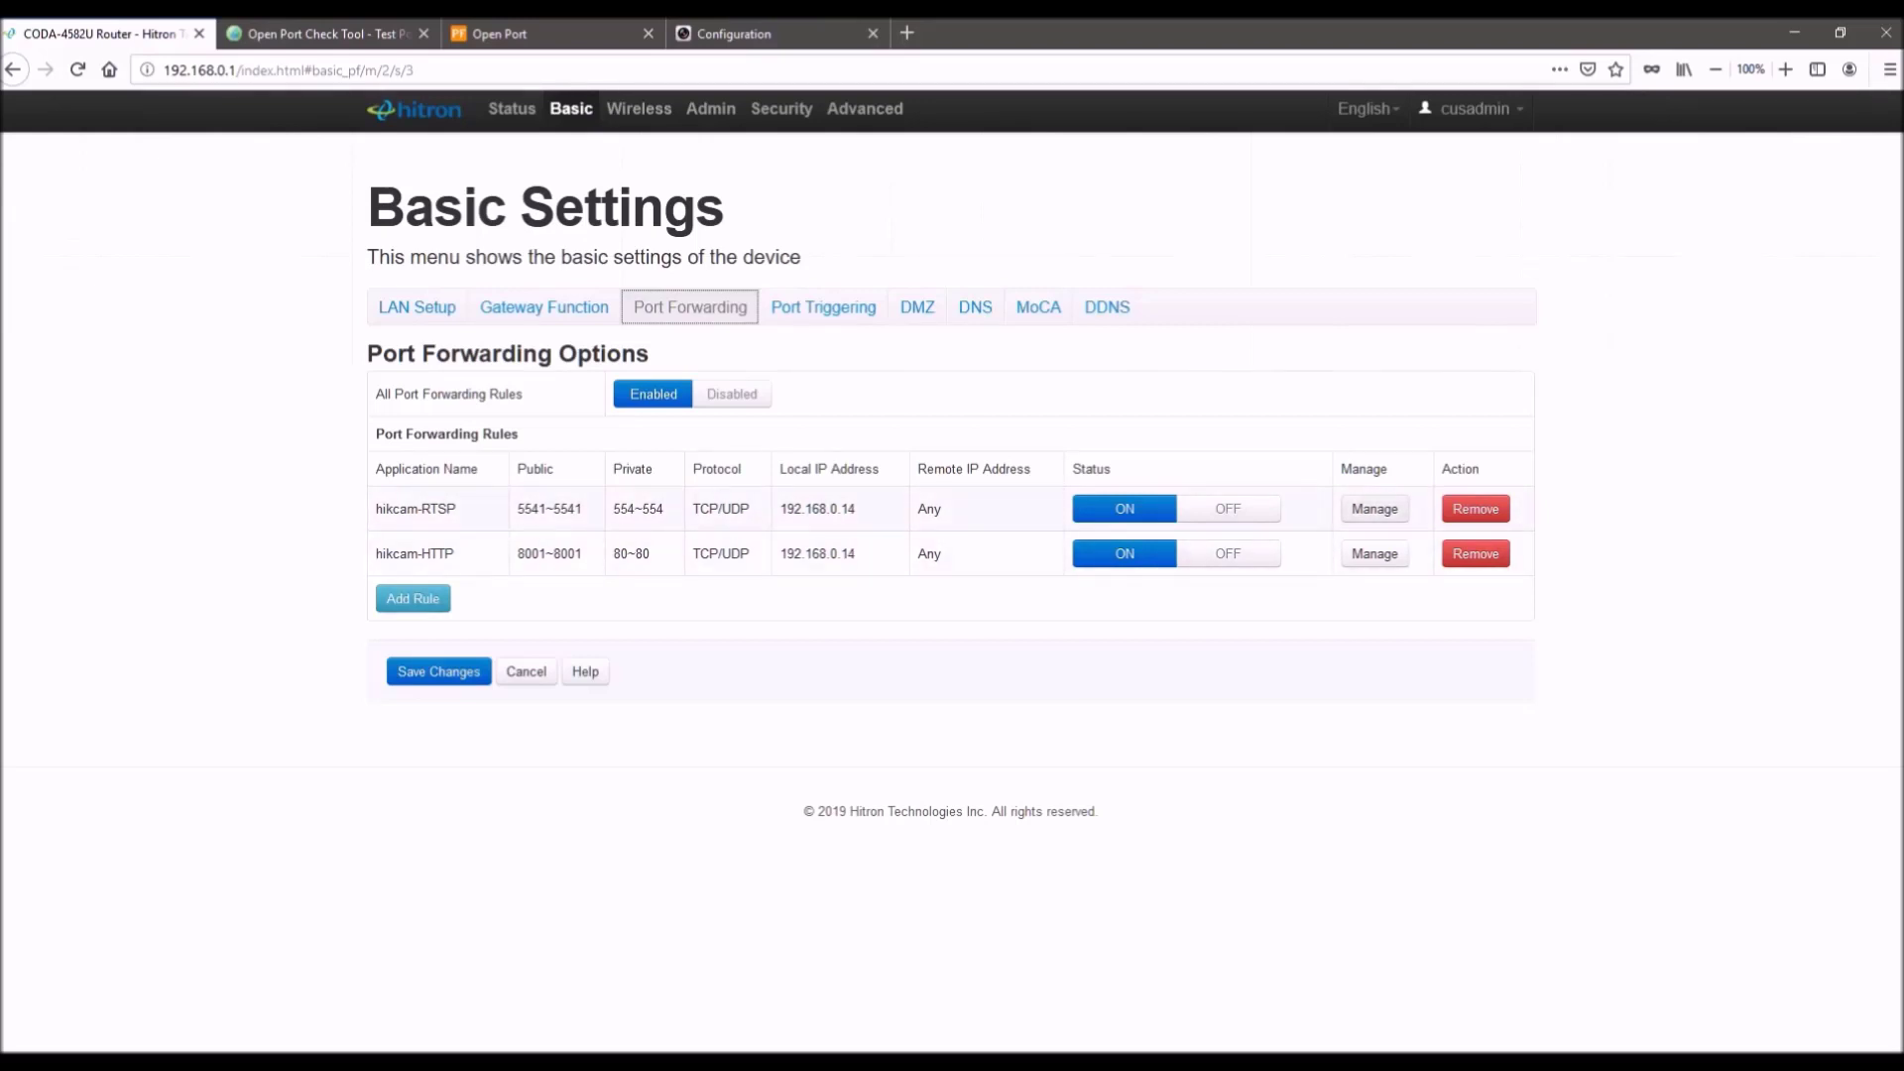
# - Open the hikcam-RTSP forwarding rule and review its application name, protocol options and port ranges
pyautogui.click(1374, 508)
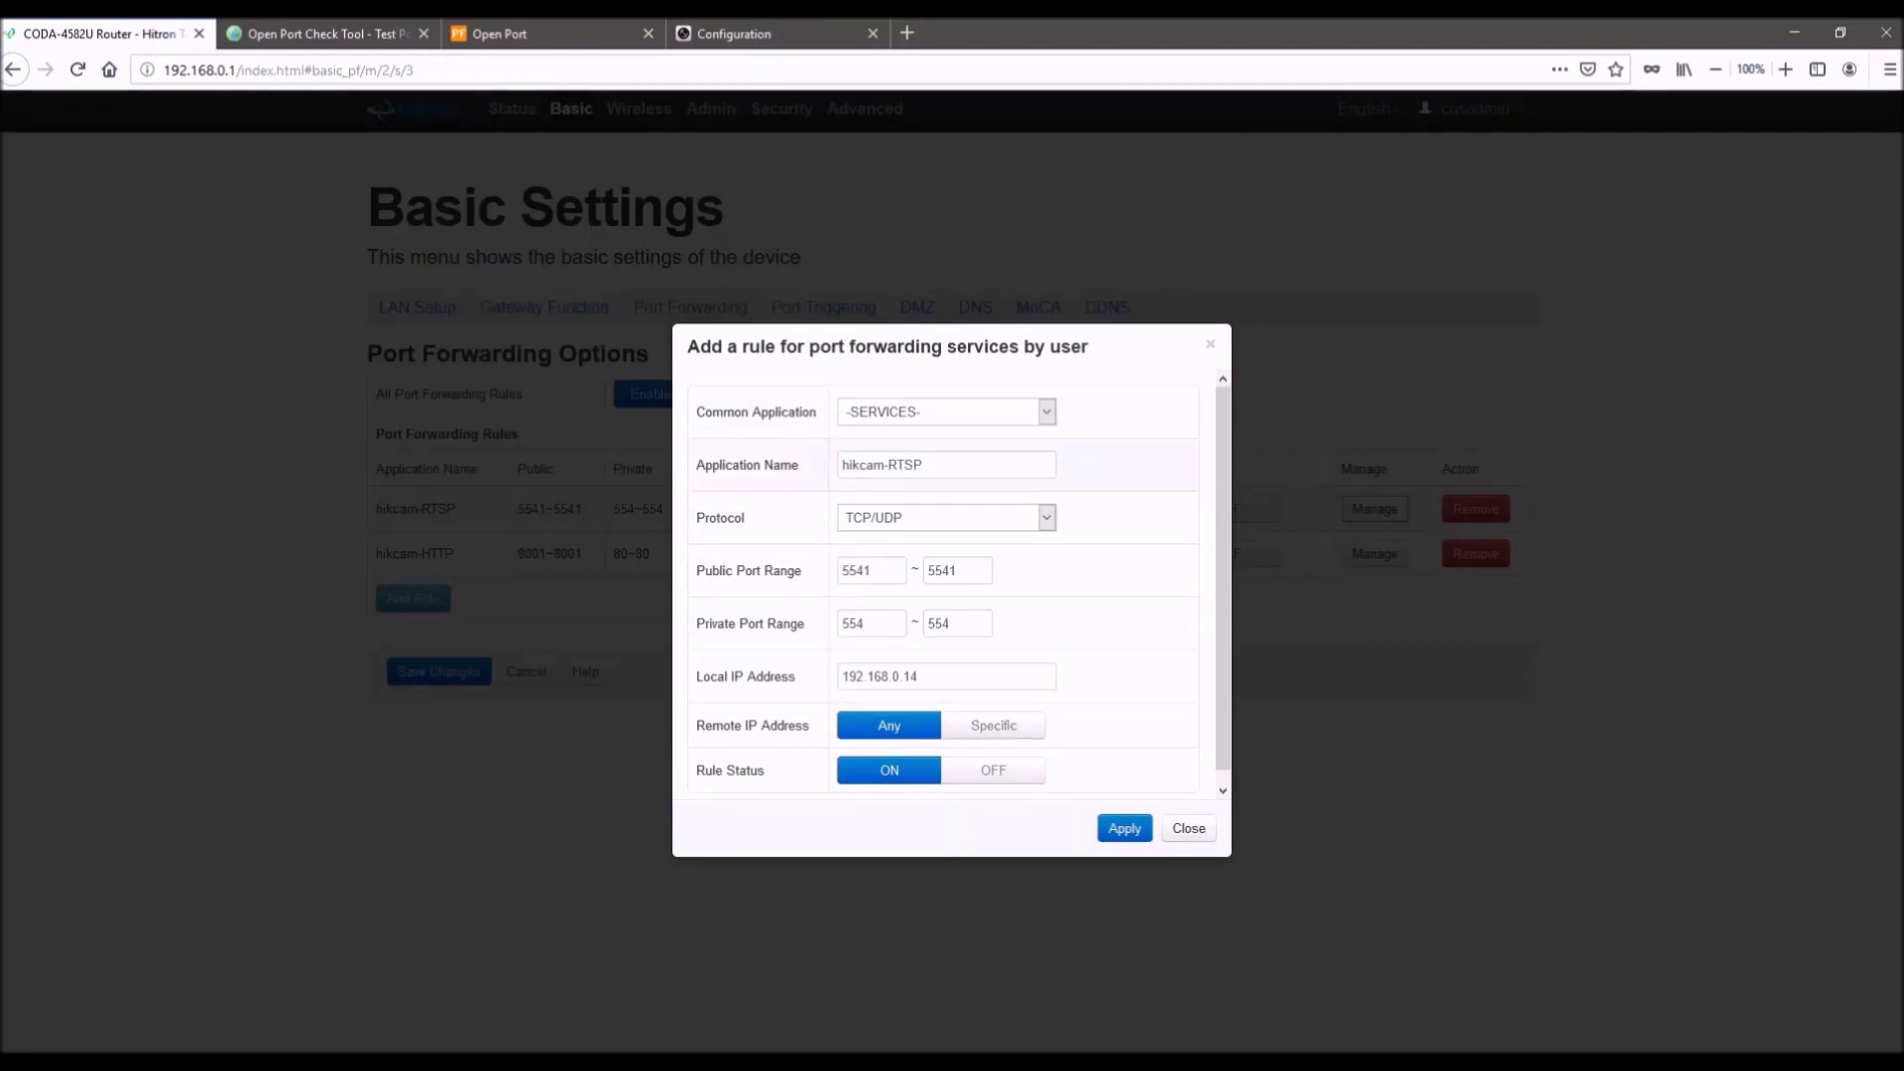
pyautogui.tripleClick(923, 464)
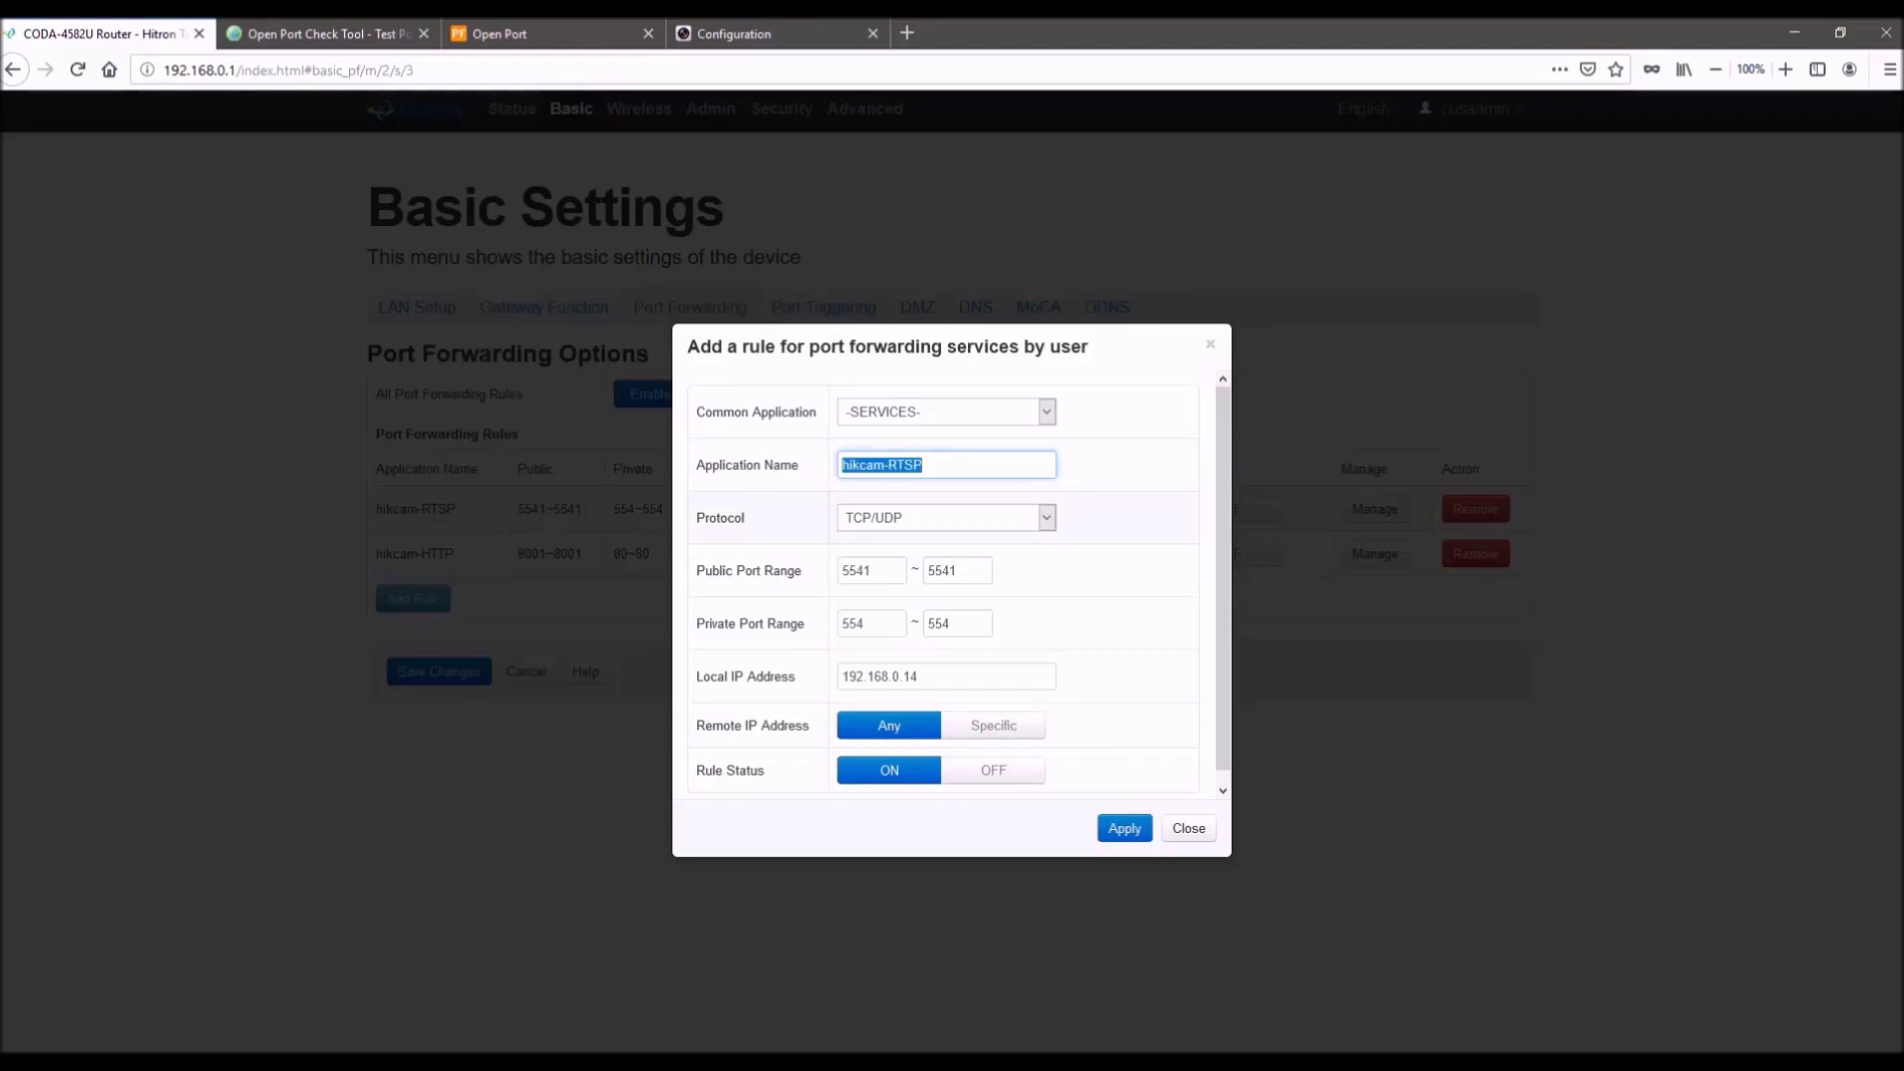
pyautogui.click(1046, 518)
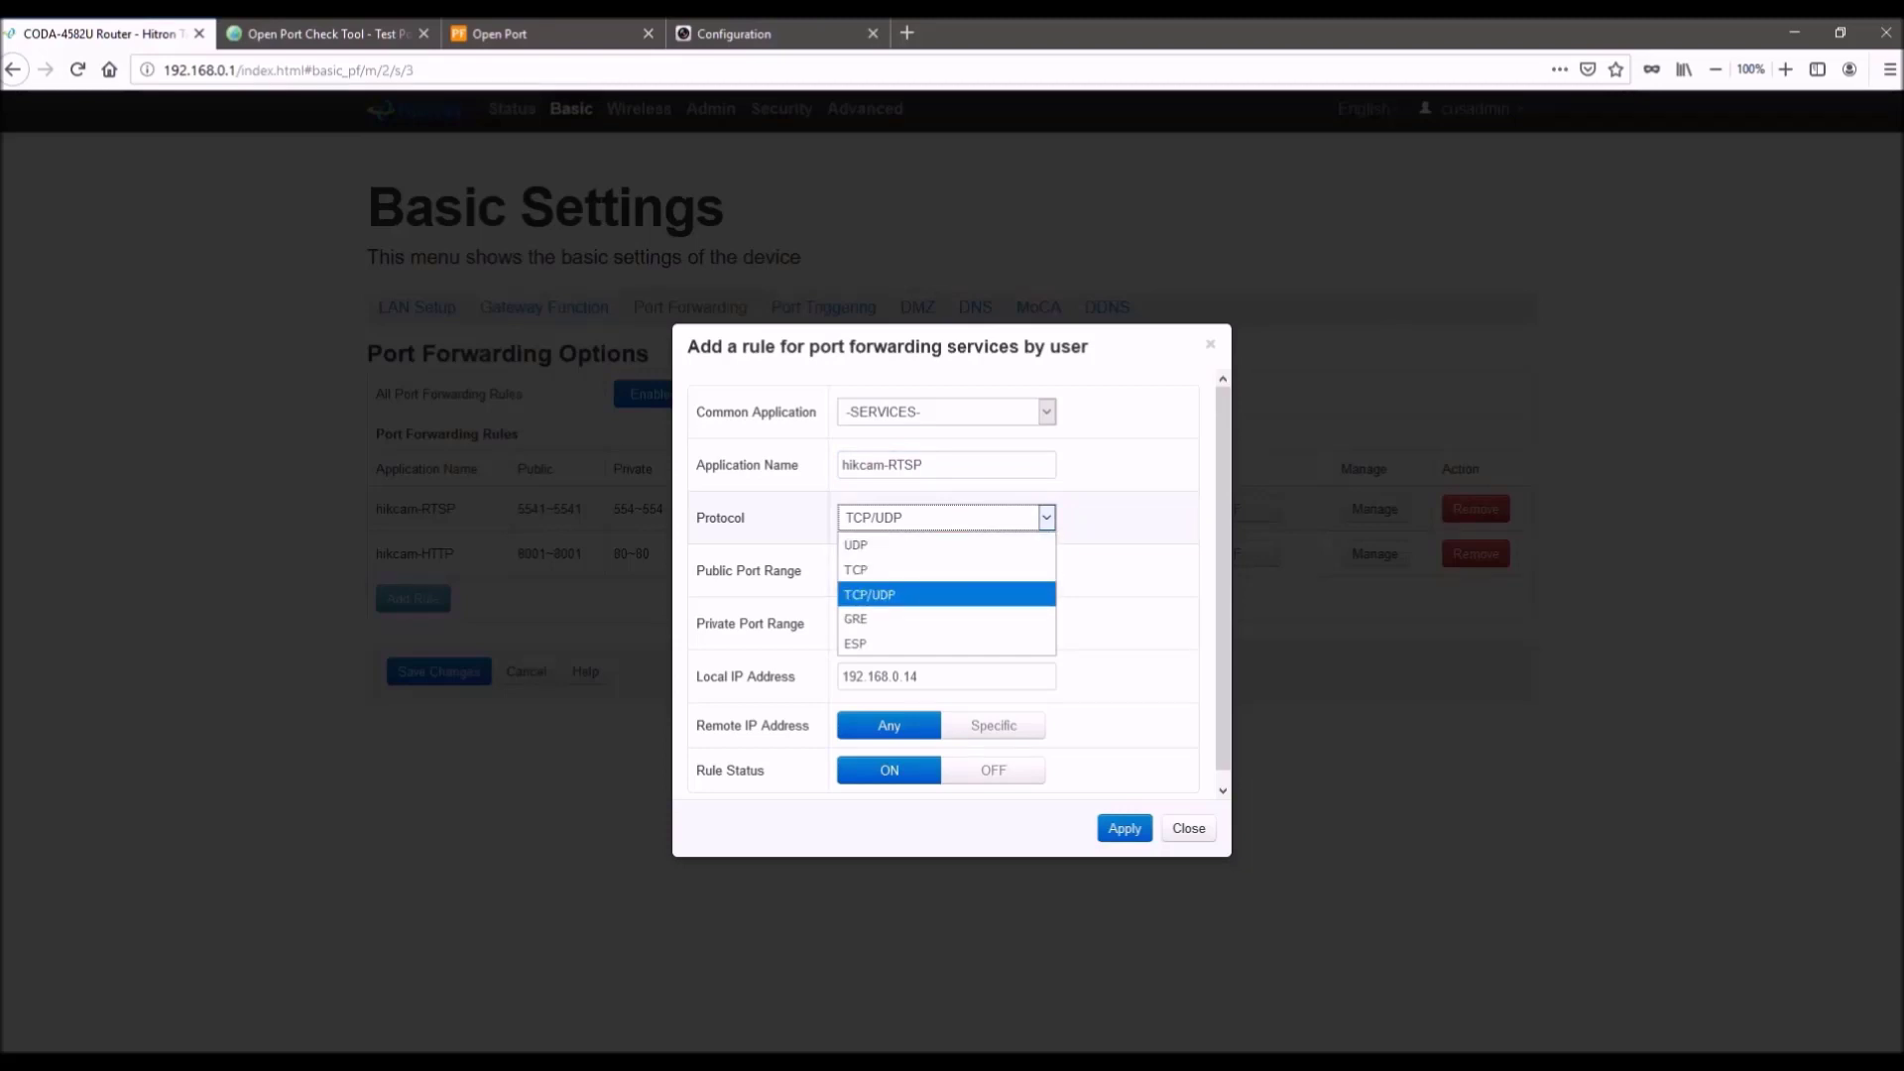
pyautogui.click(946, 595)
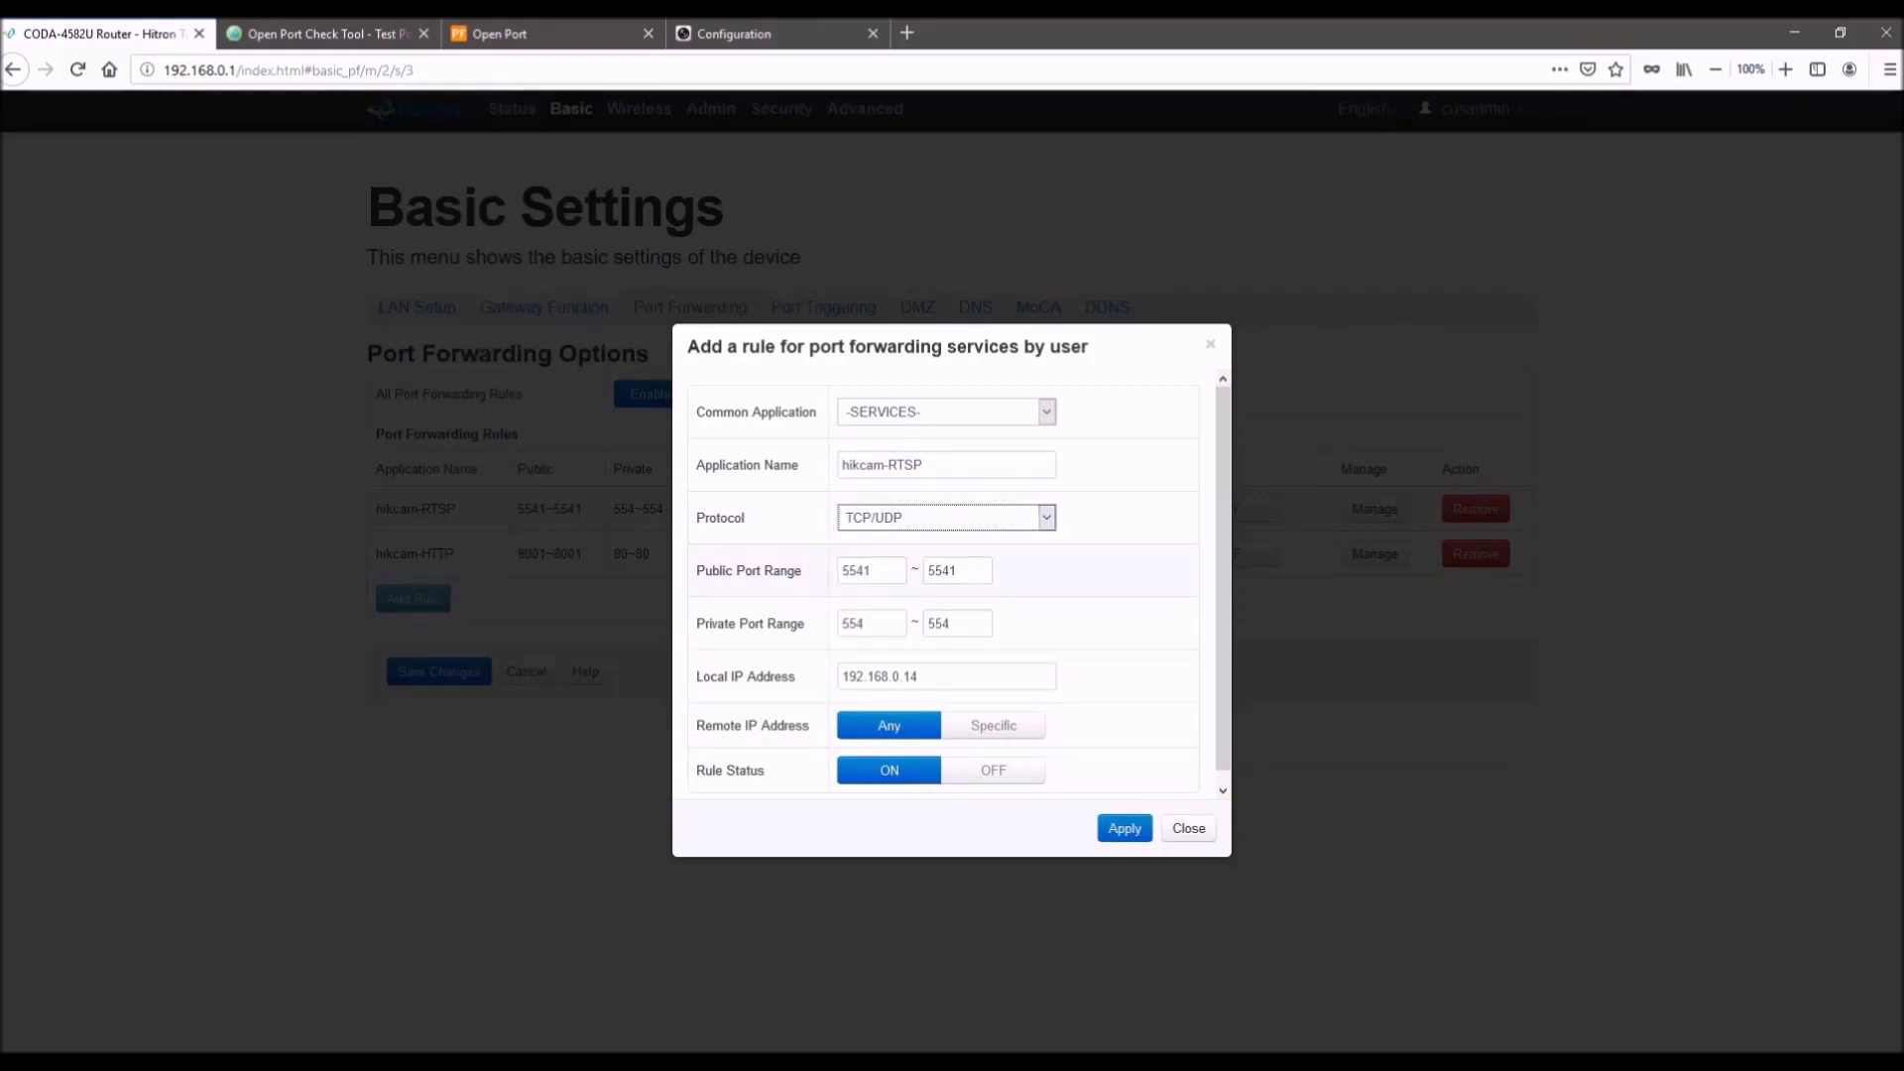
pyautogui.press('Tab')
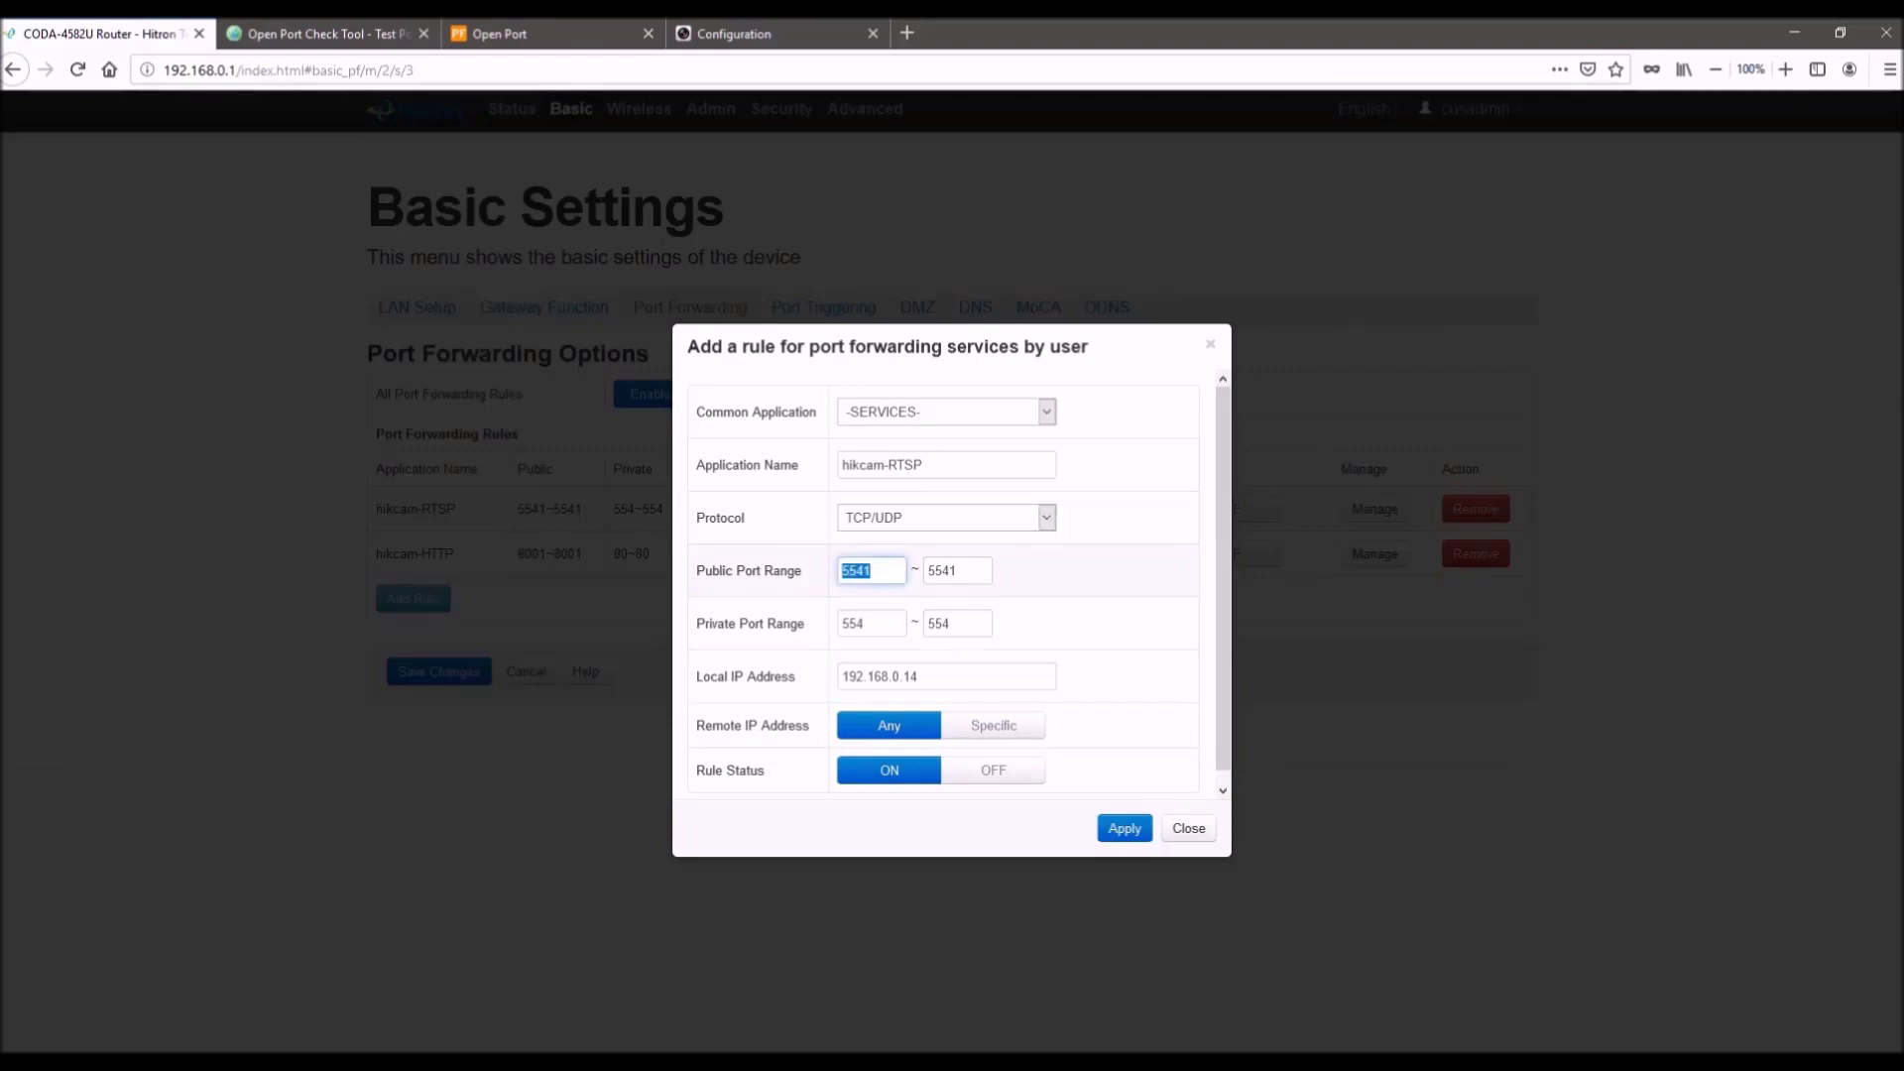
pyautogui.press('Tab')
pyautogui.press('Tab')
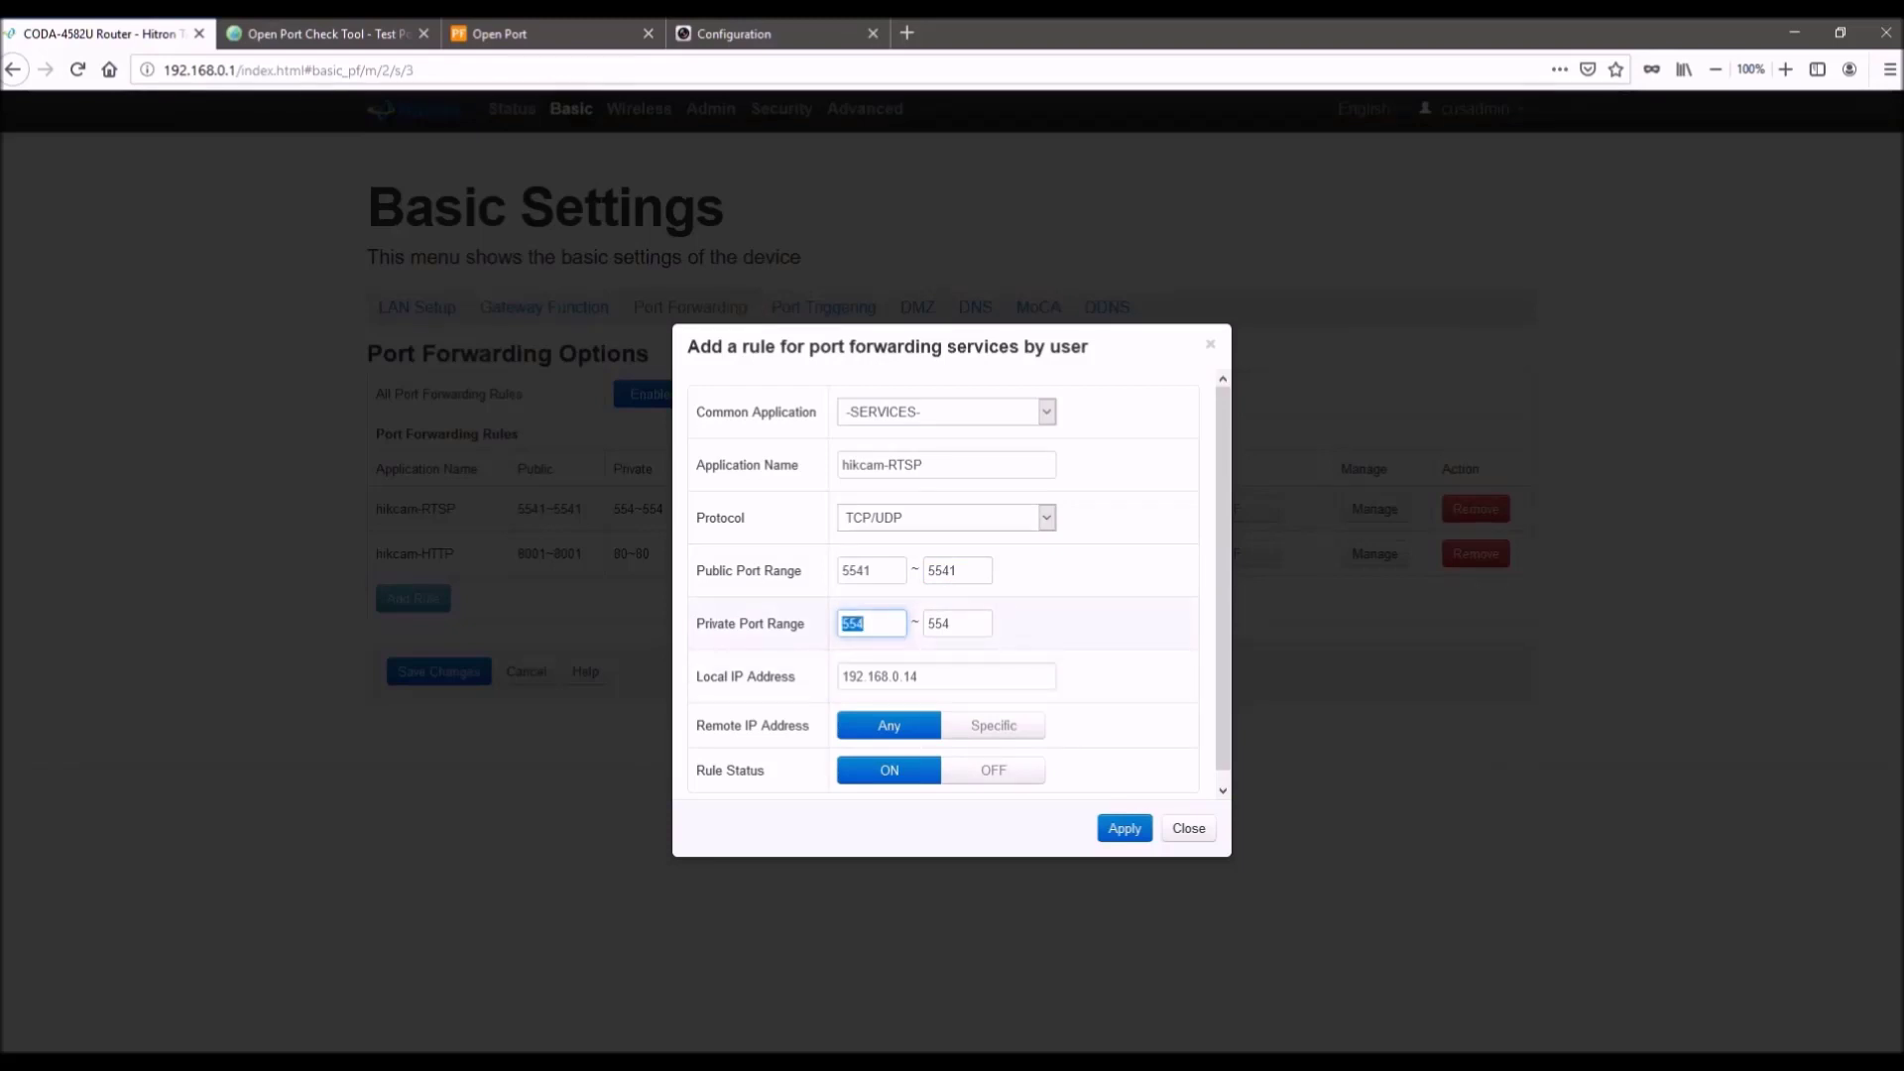
# - Try a private port range of 5541 to 5541 in the hikcam-RTSP rule
pyautogui.click(877, 624)
pyautogui.write('1')
pyautogui.press('Tab')
pyautogui.write('11')
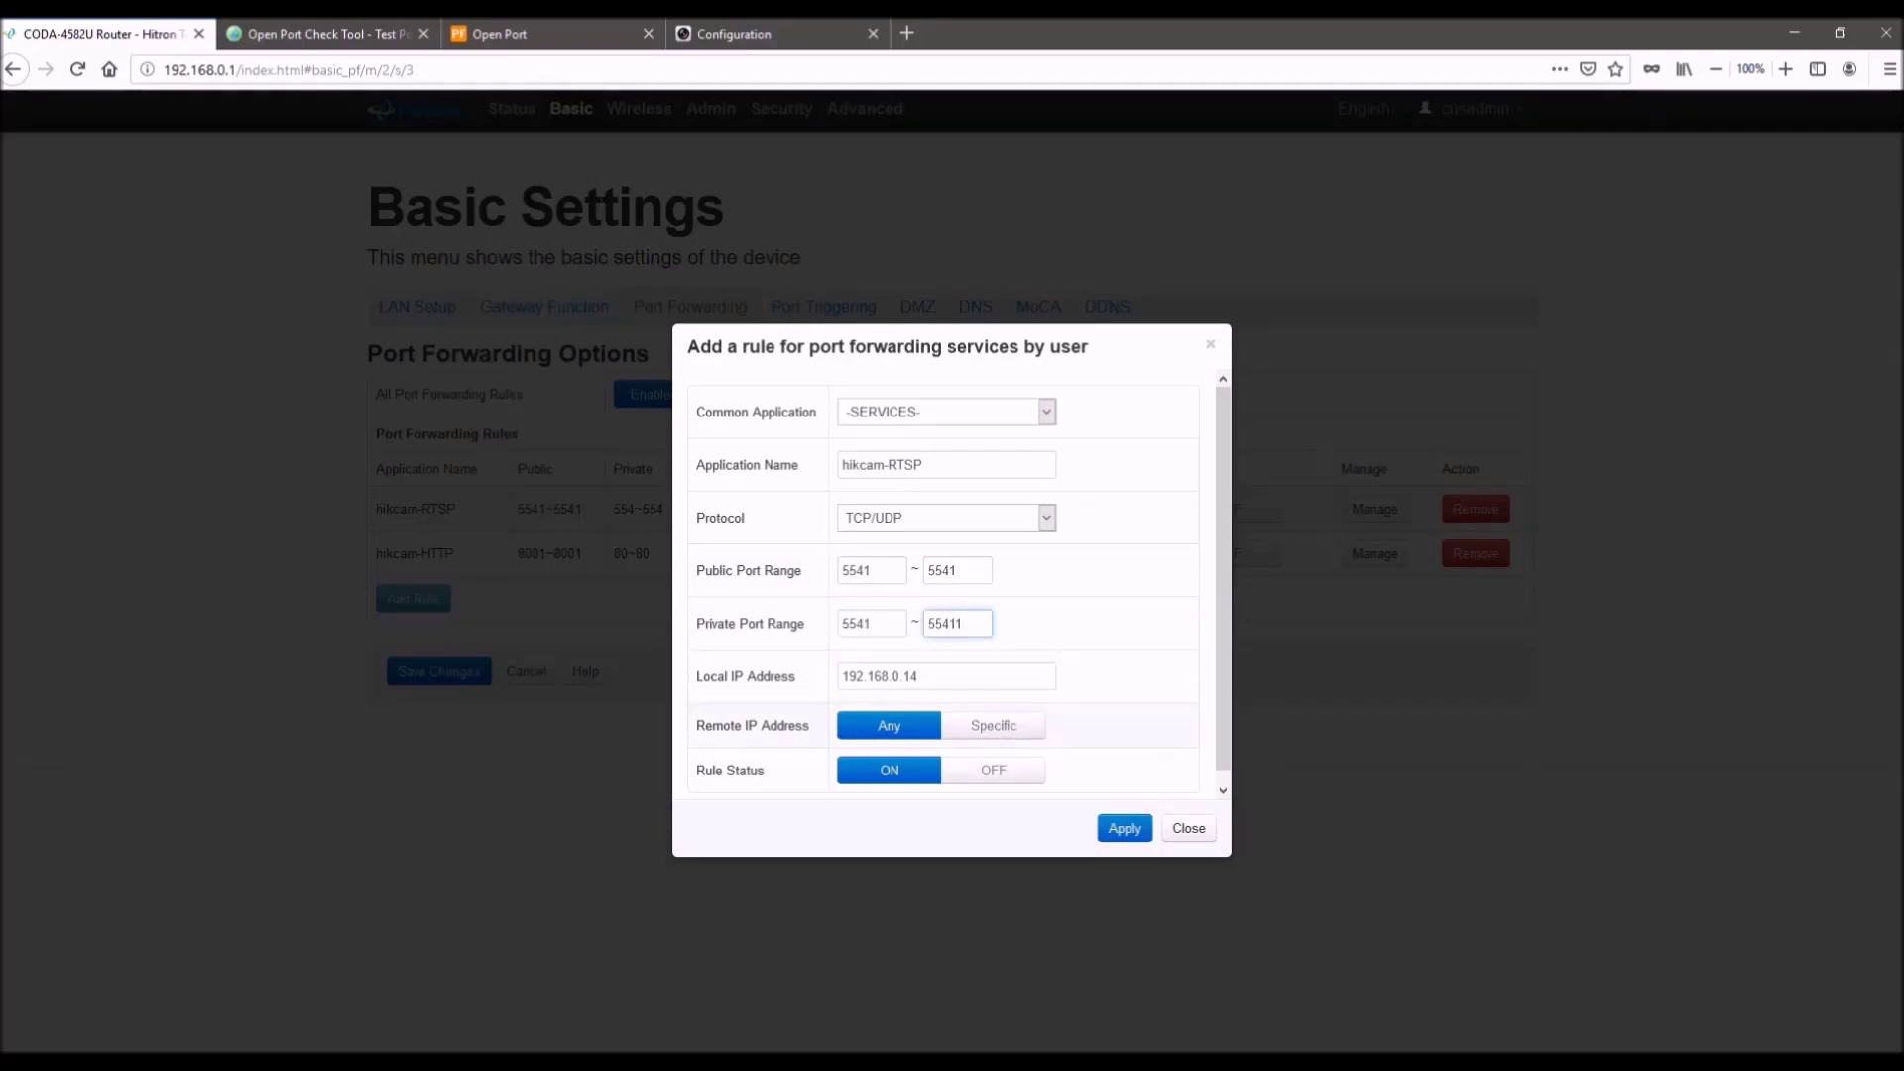
pyautogui.press('BackSpace')
# - Restore the hikcam-RTSP rule's private port range to 554–554, check its local IP address, and close the rule without applying
pyautogui.click(877, 624)
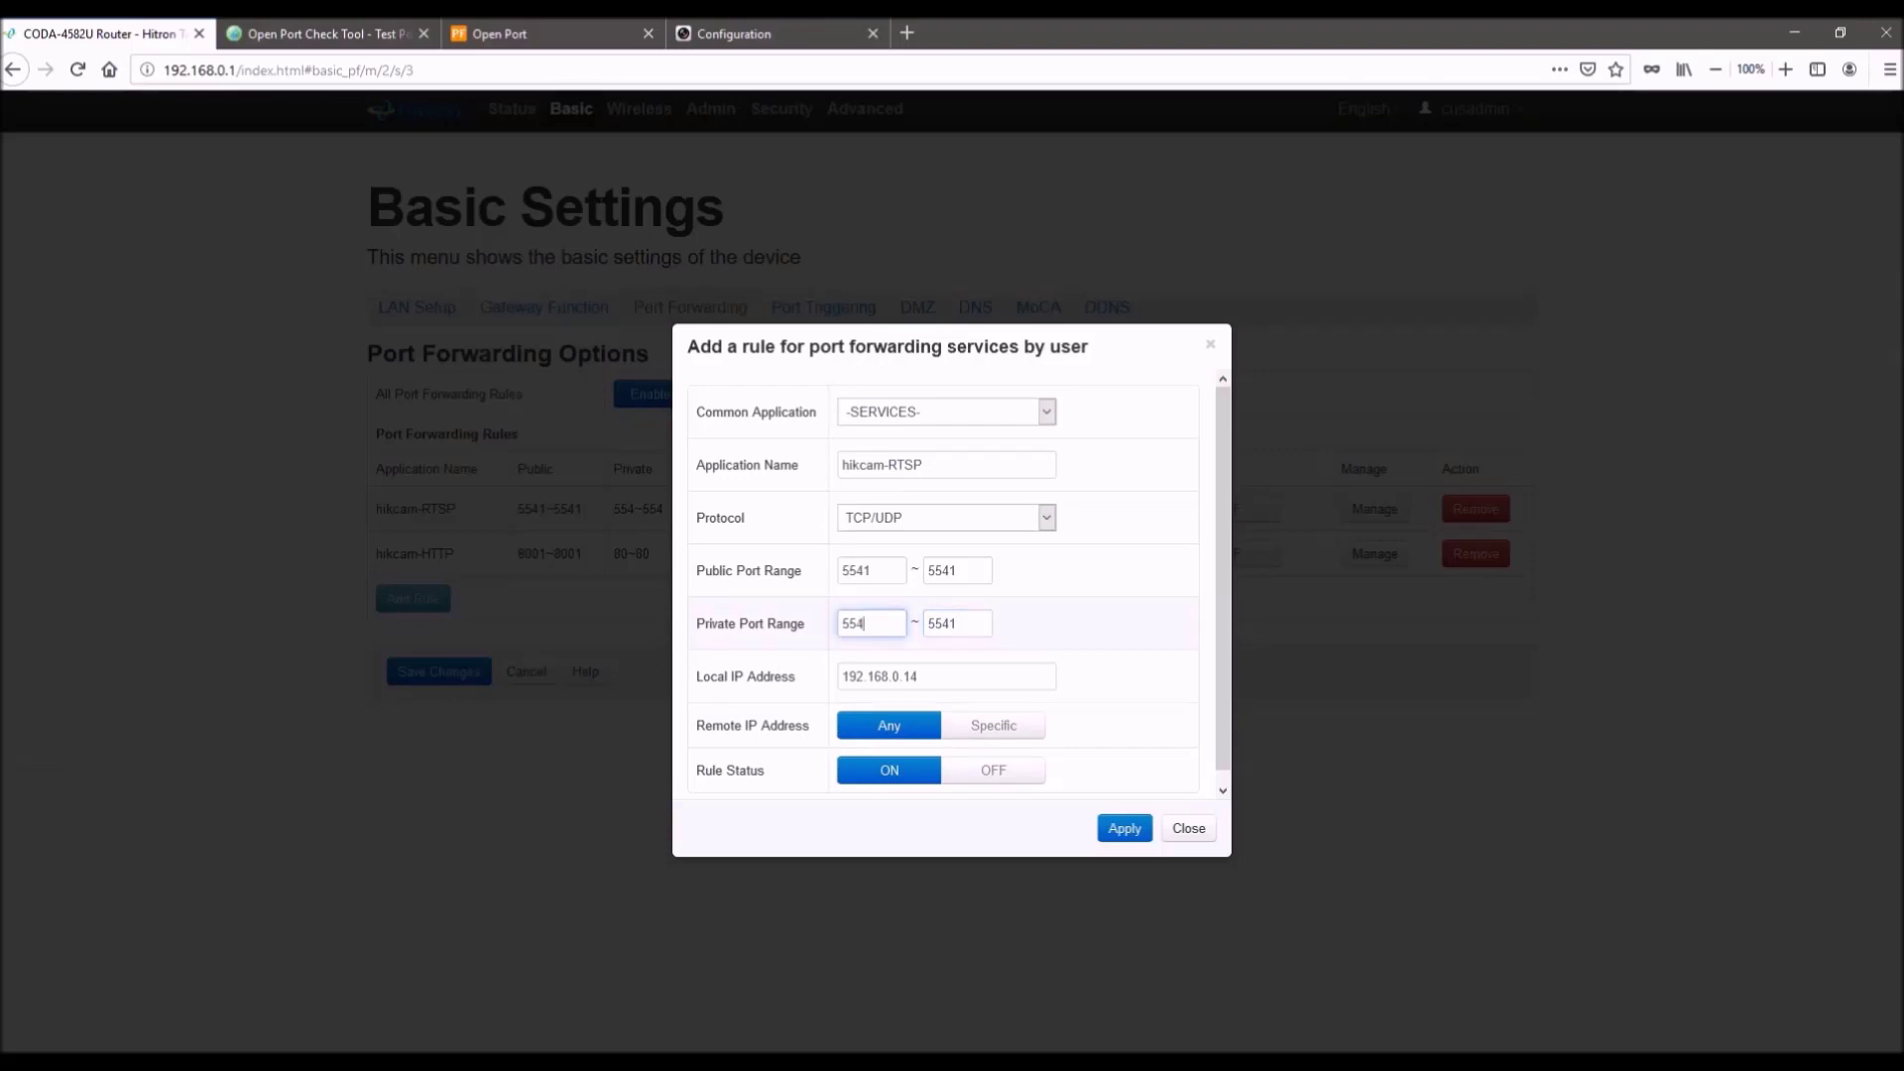
pyautogui.press('Tab')
pyautogui.press('Tab')
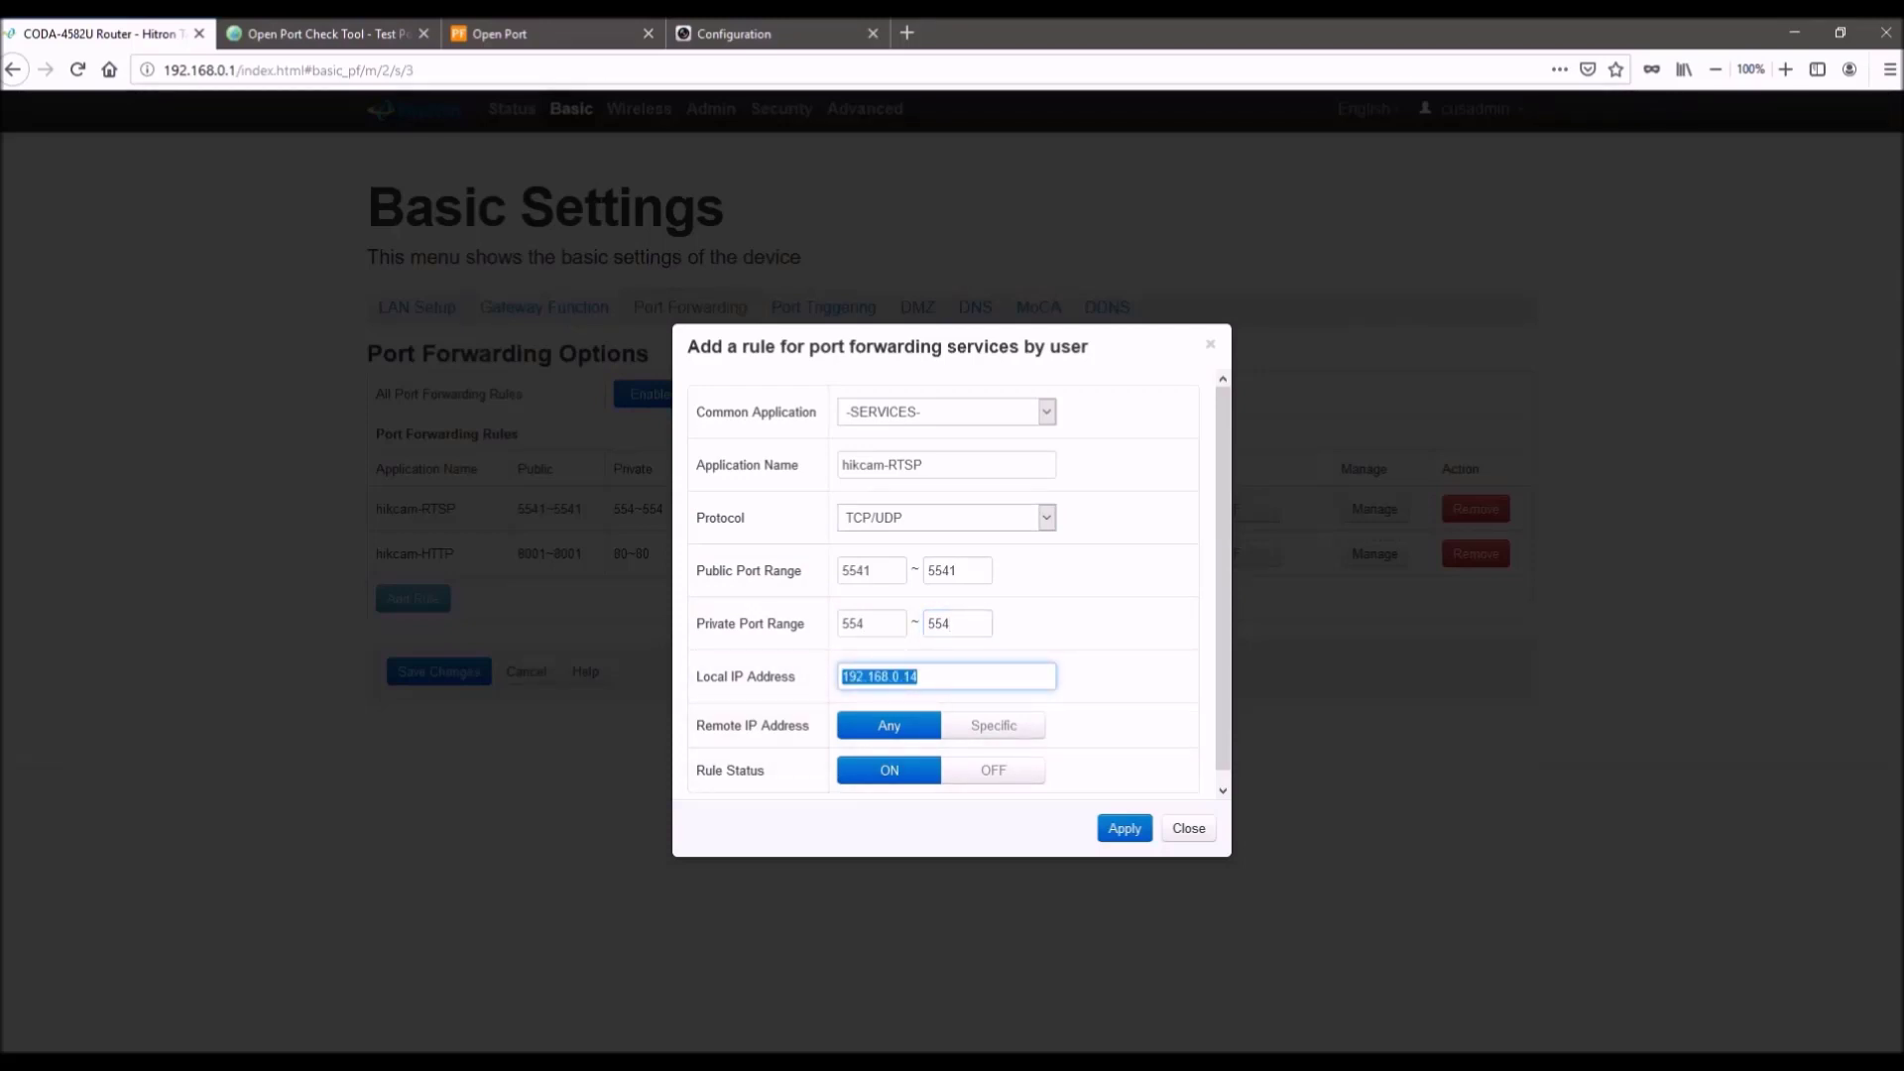
pyautogui.scroll(-1, 942, 585)
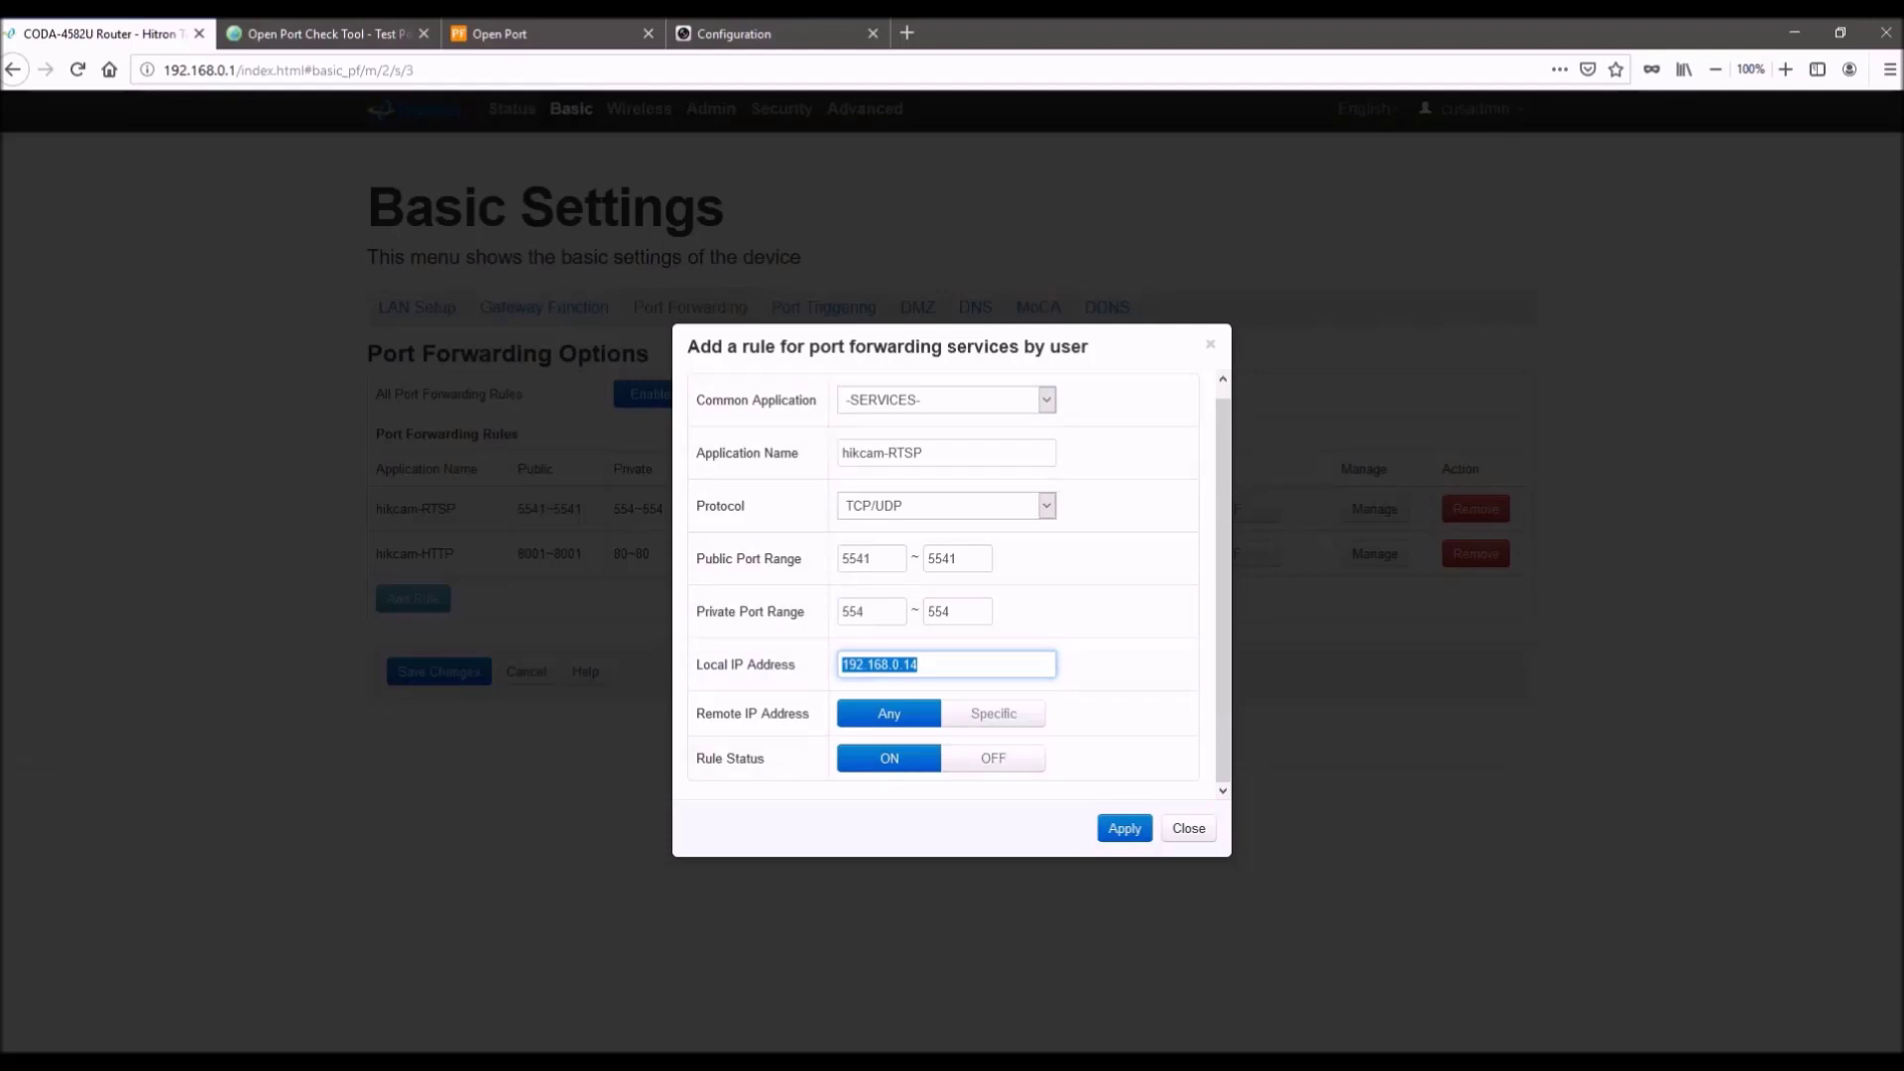
pyautogui.click(1188, 828)
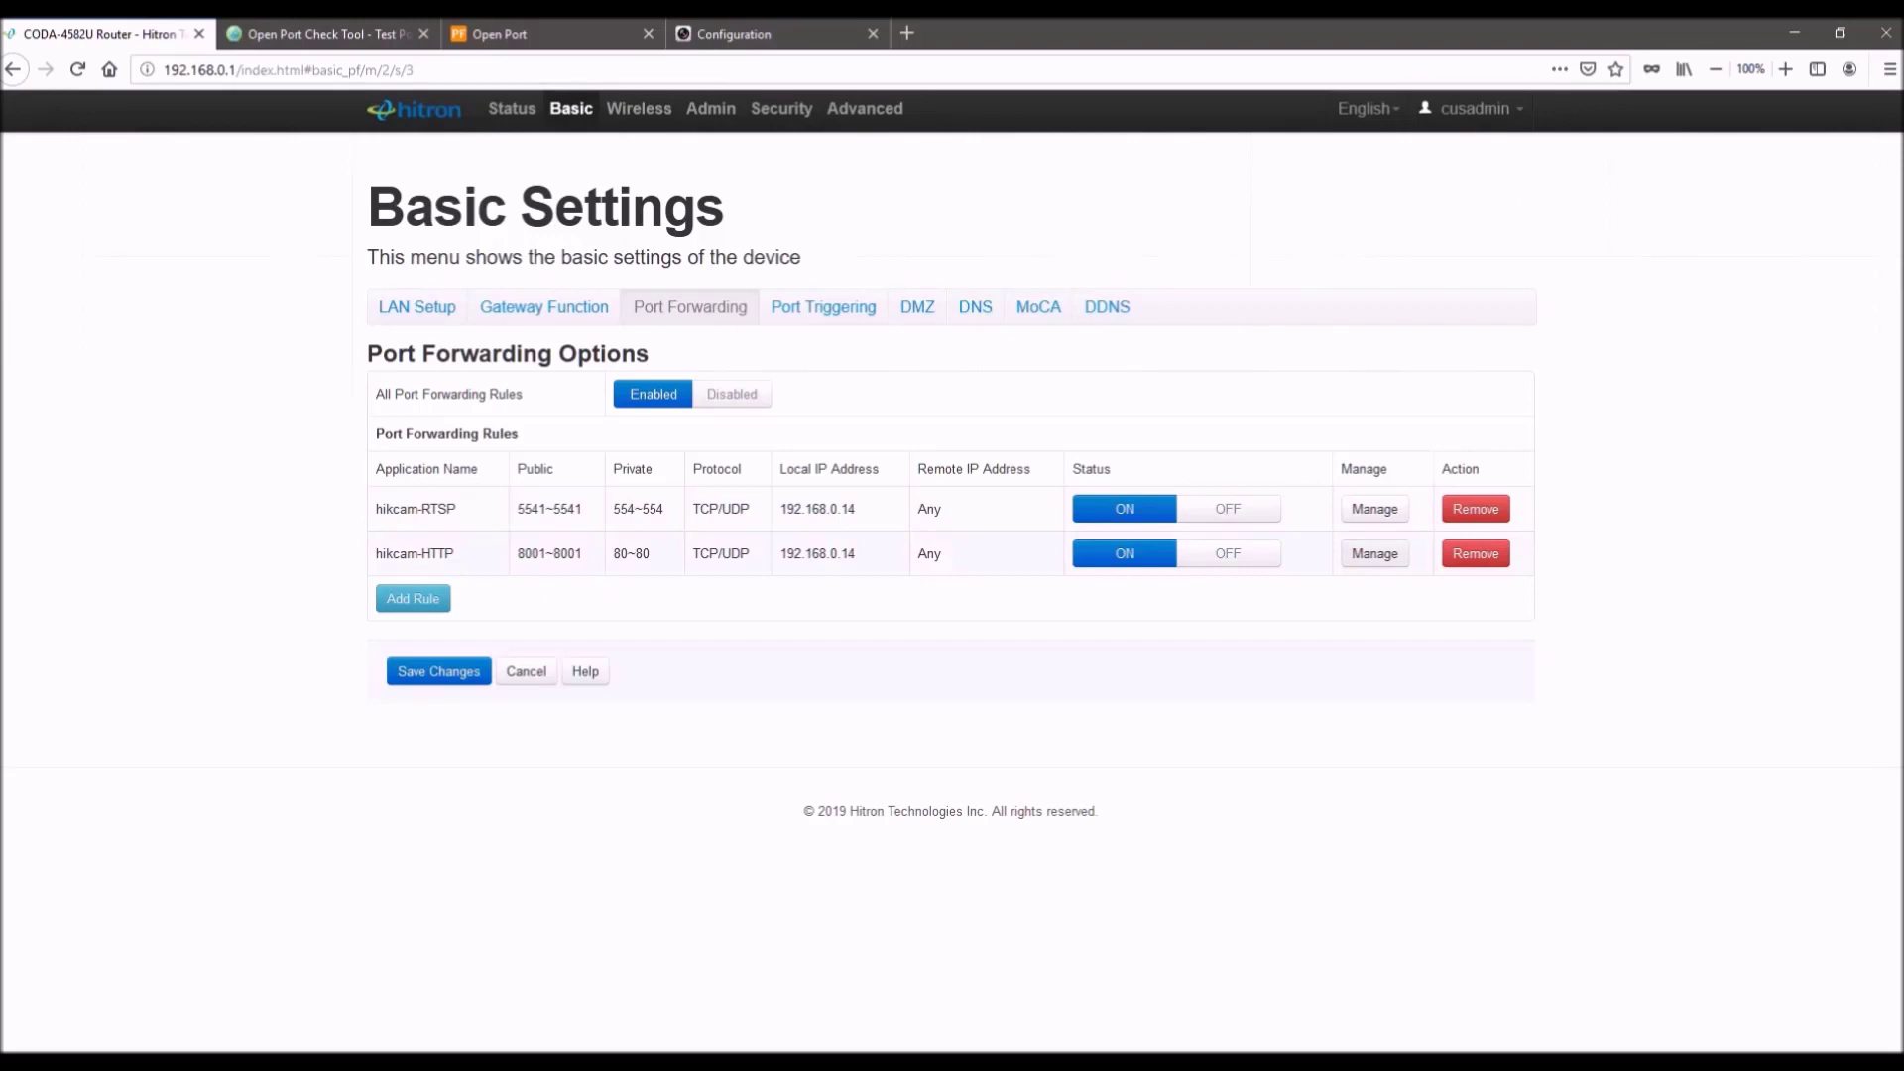
# - Open the hikcam-HTTP forwarding rule and review its application name, protocol and public port range
pyautogui.click(1374, 553)
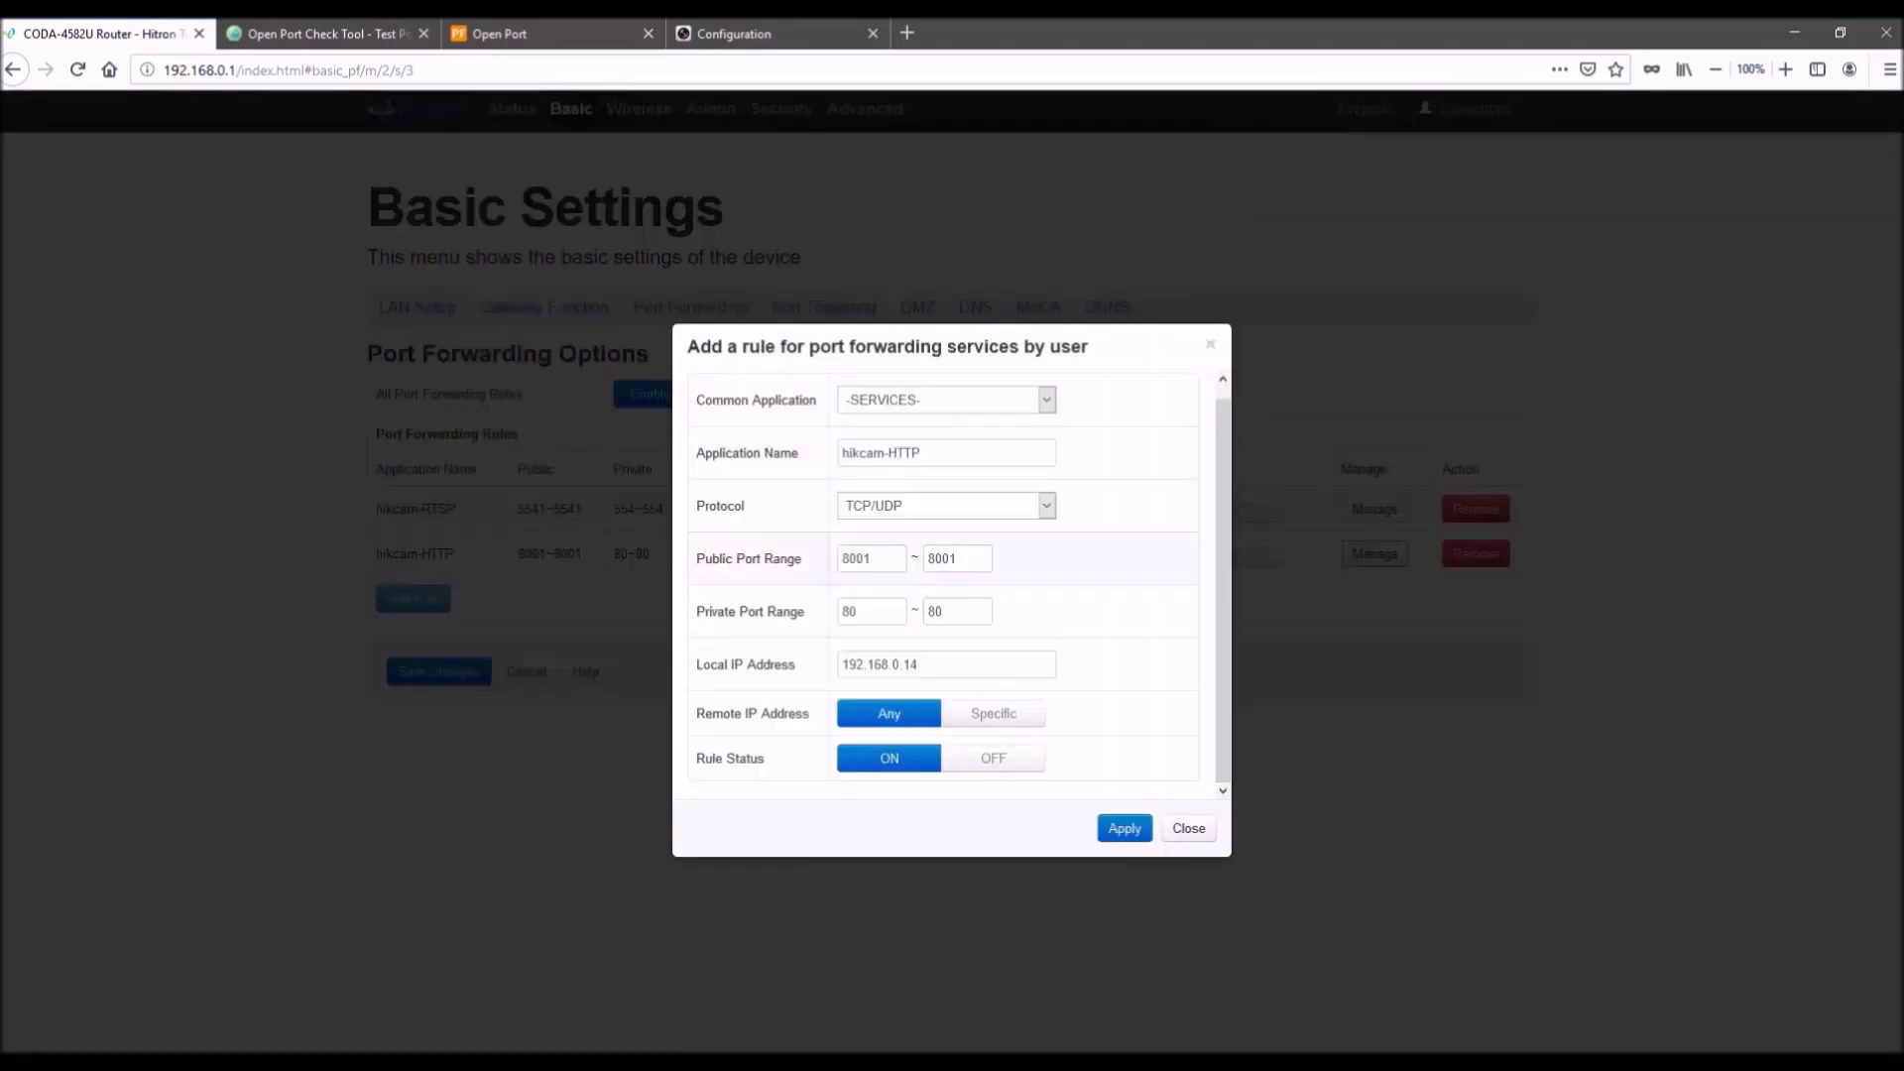
pyautogui.moveTo(926, 453); pyautogui.dragTo(838, 453)
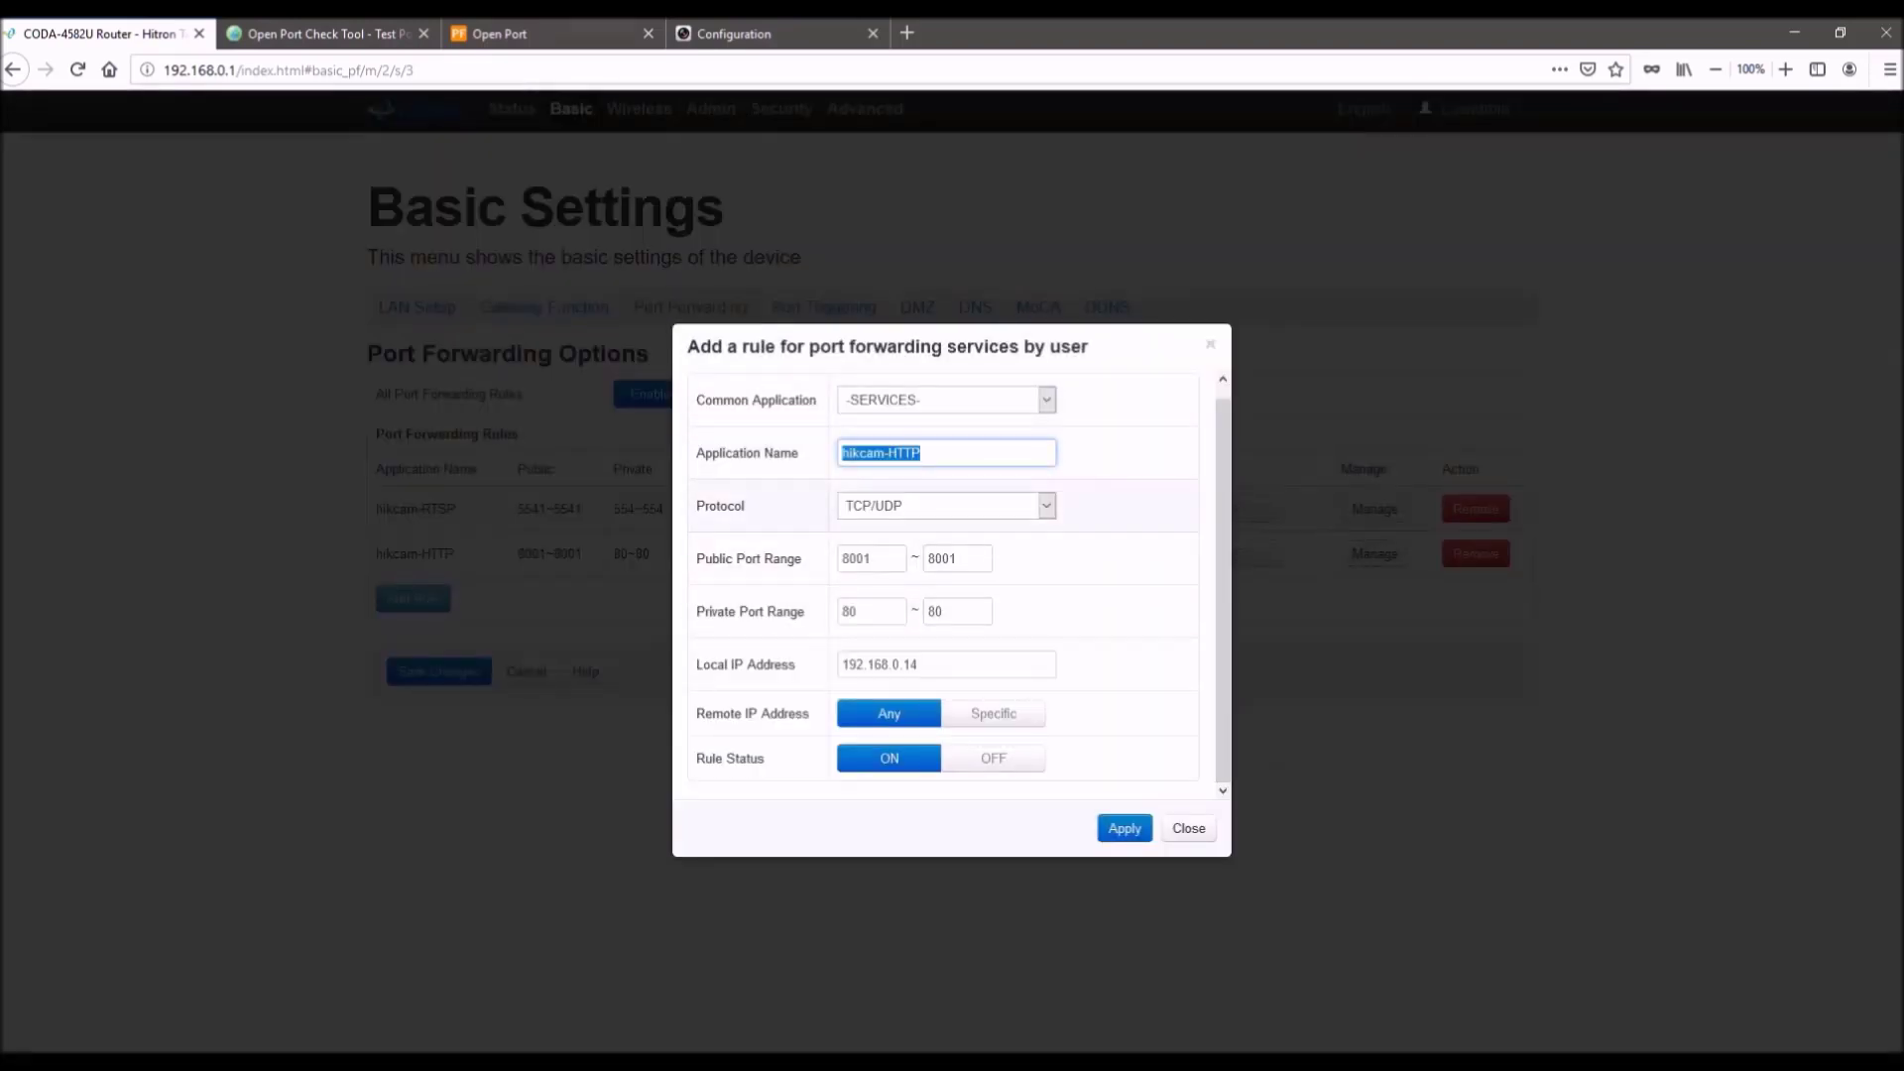
pyautogui.click(946, 506)
pyautogui.press('Return')
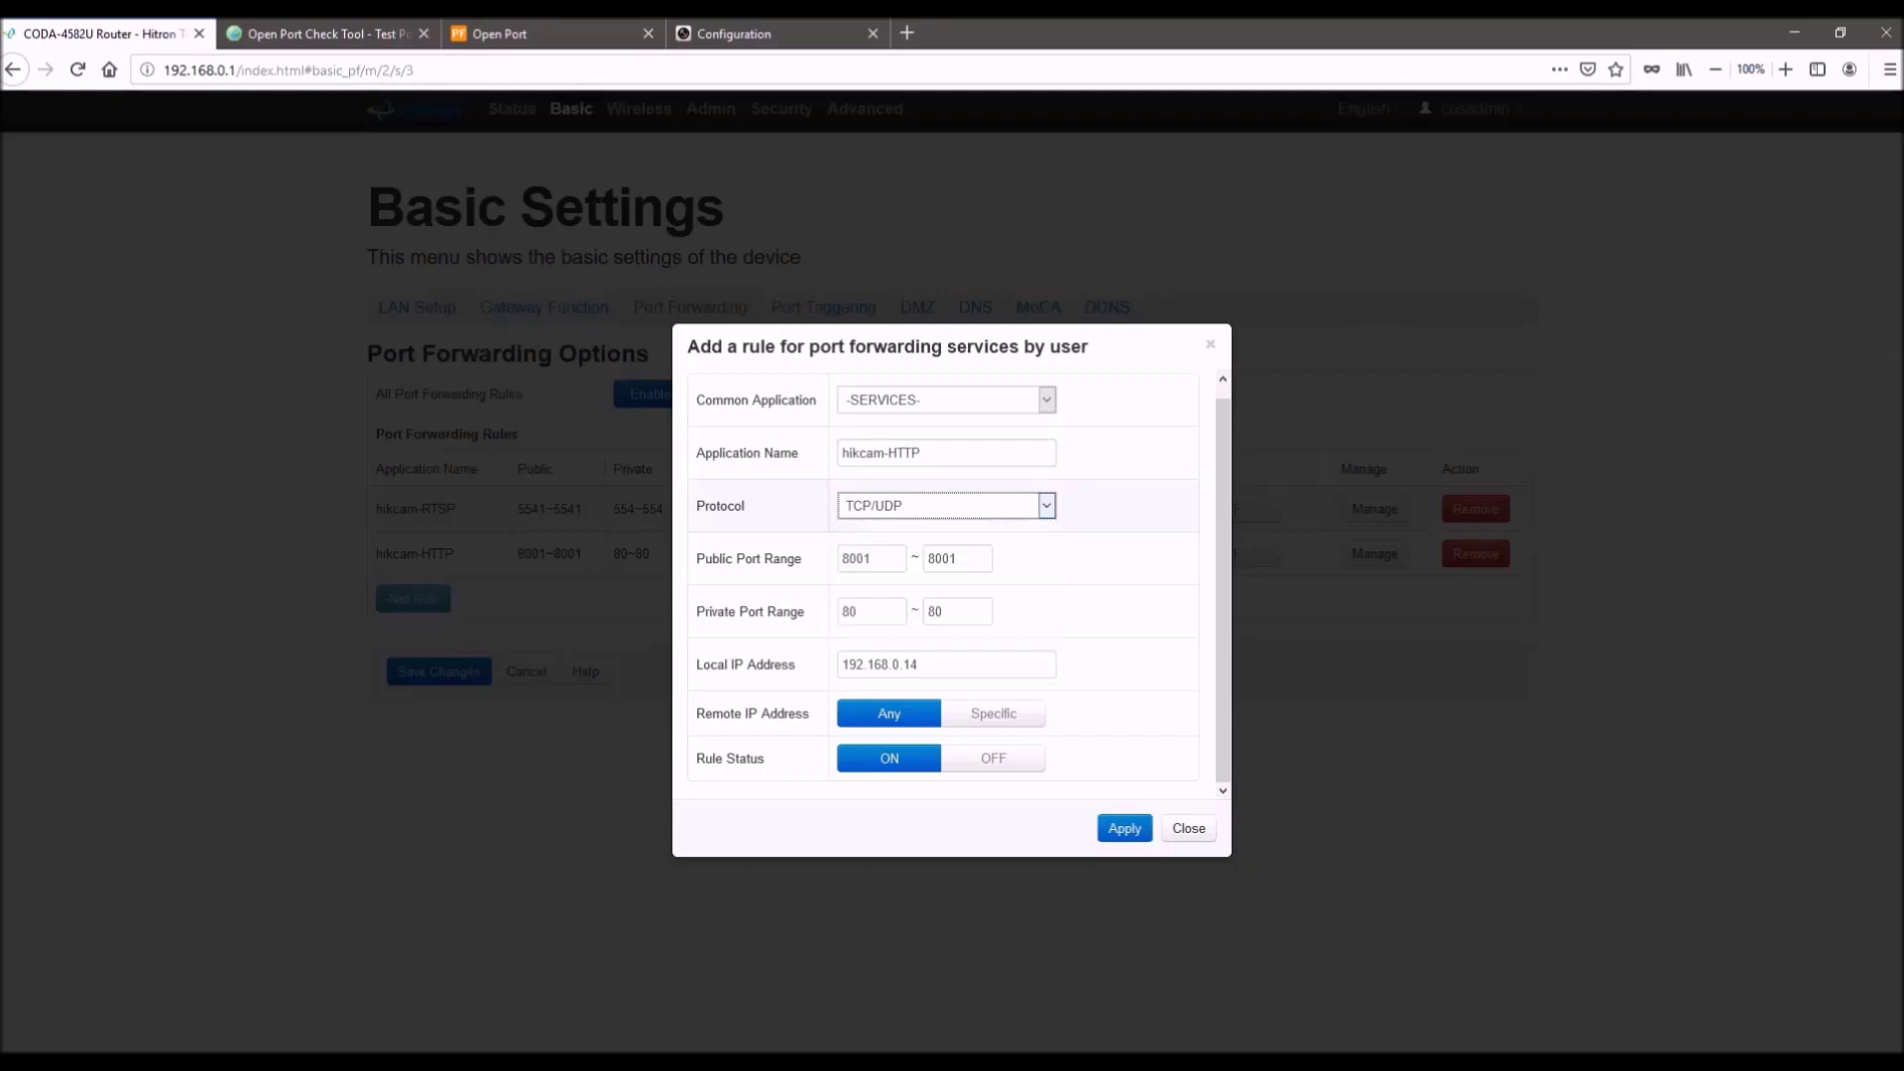
pyautogui.press('Tab')
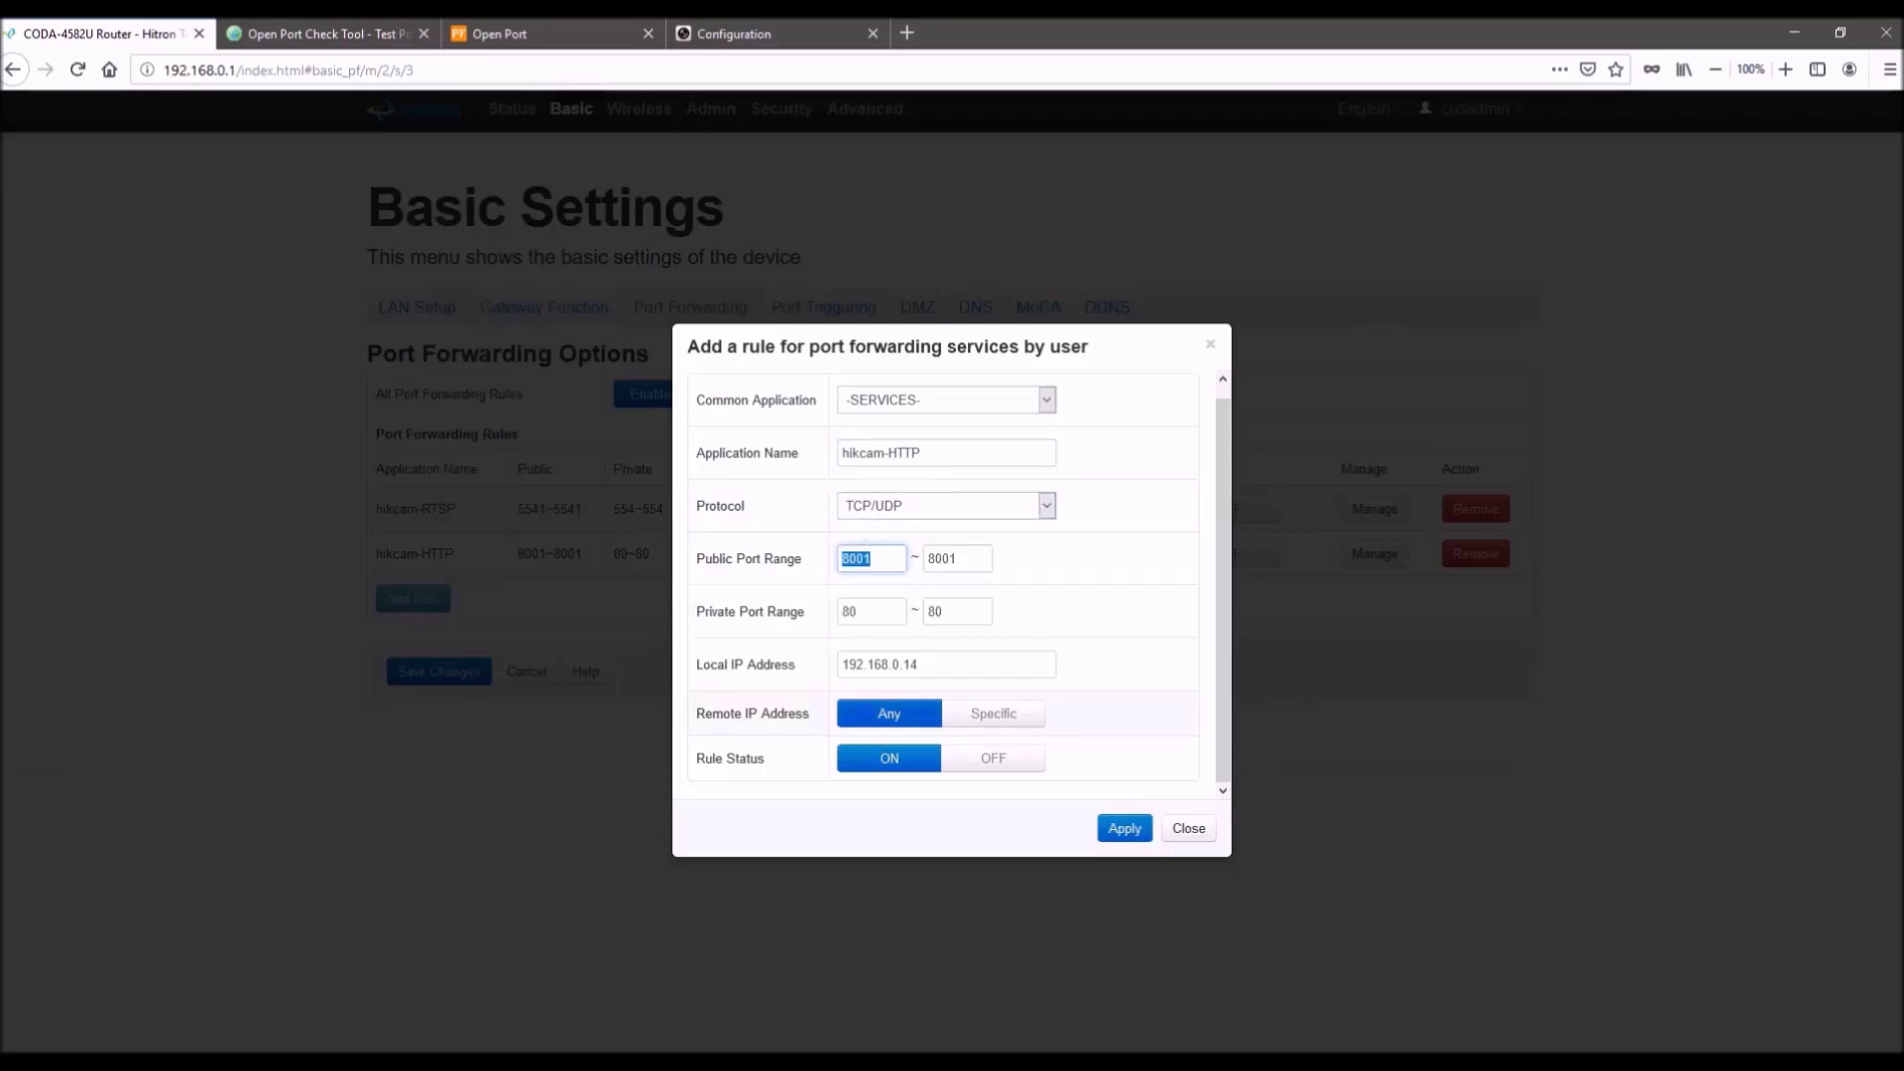
pyautogui.press('Tab')
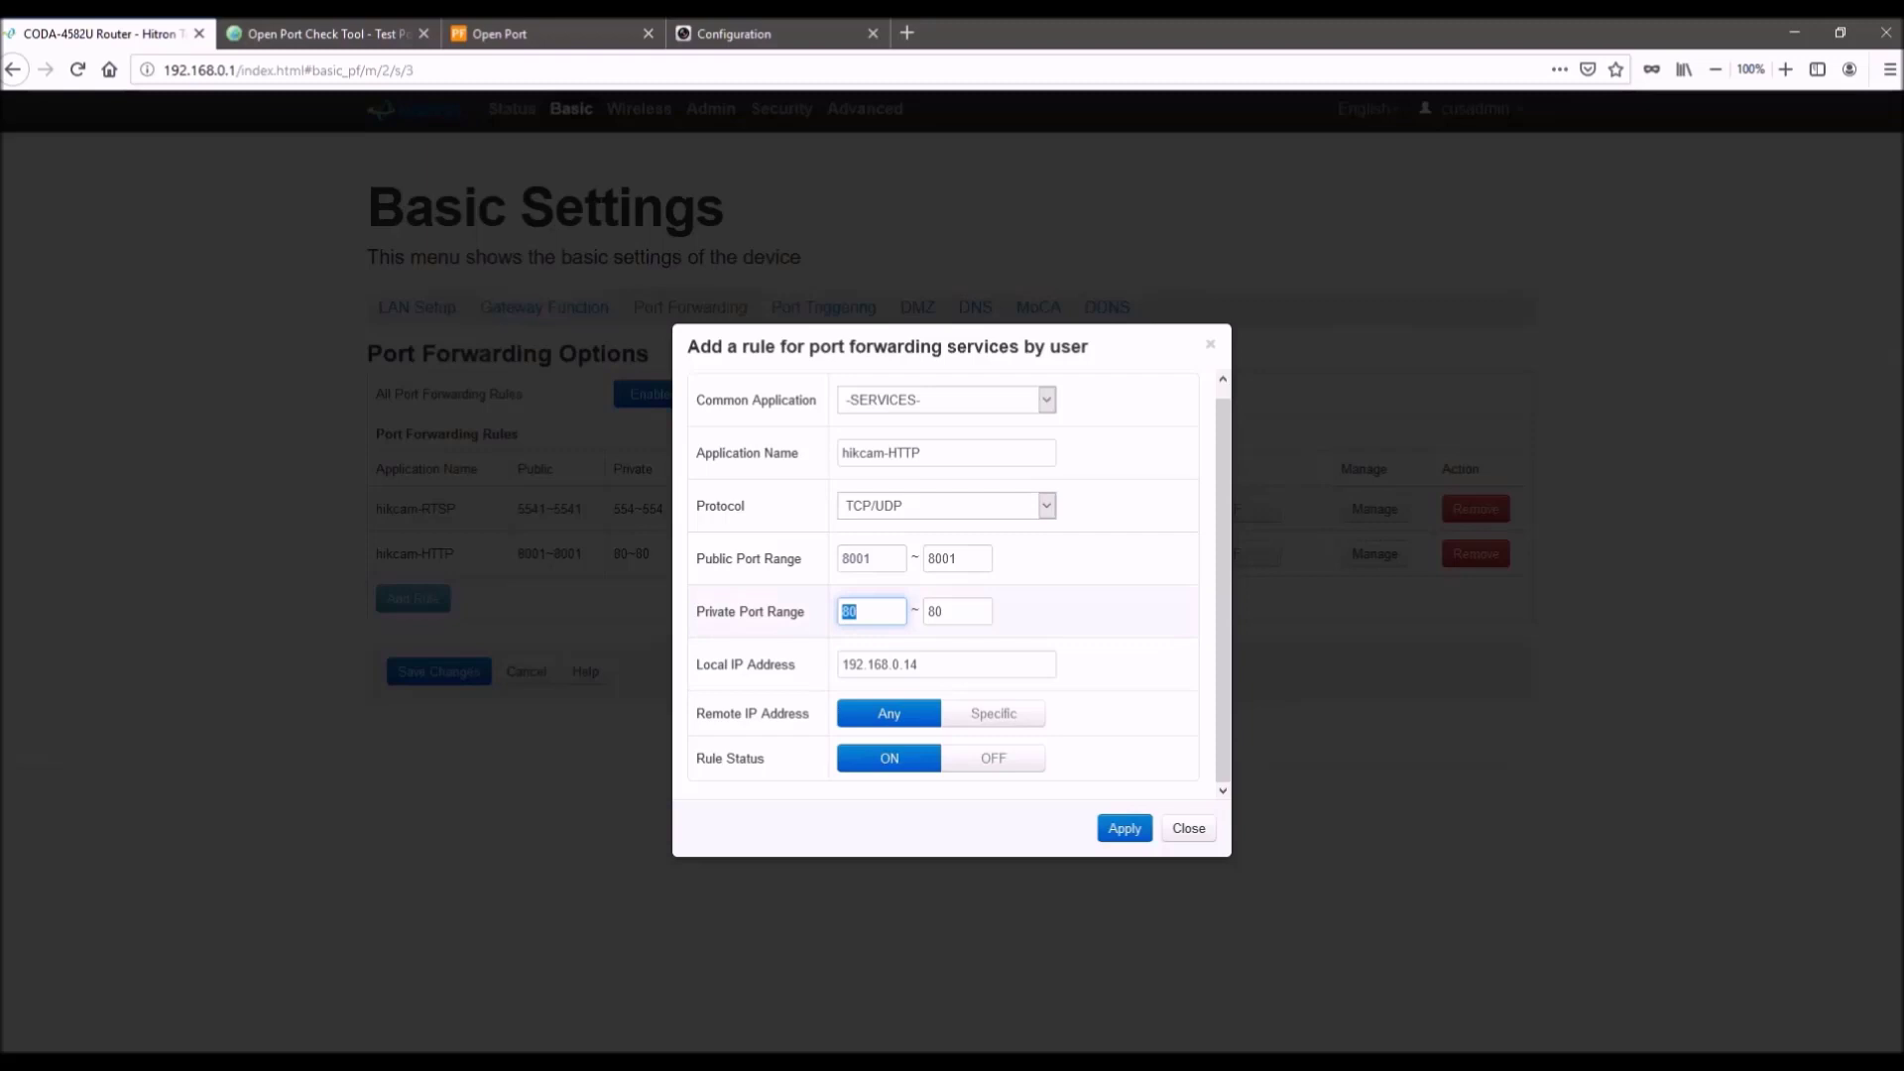
# - Try a private port range of 8001 to 8001 in the hikcam-HTTP rule
pyautogui.click(872, 612)
pyautogui.write('01')
pyautogui.press('Tab')
pyautogui.write('8001')
# - Restore the hikcam-HTTP rule's private port range to 80–80 and close the rule without applying
pyautogui.click(876, 612)
pyautogui.press('BackSpace')
pyautogui.press('BackSpace')
pyautogui.press('Tab')
pyautogui.press('Tab')
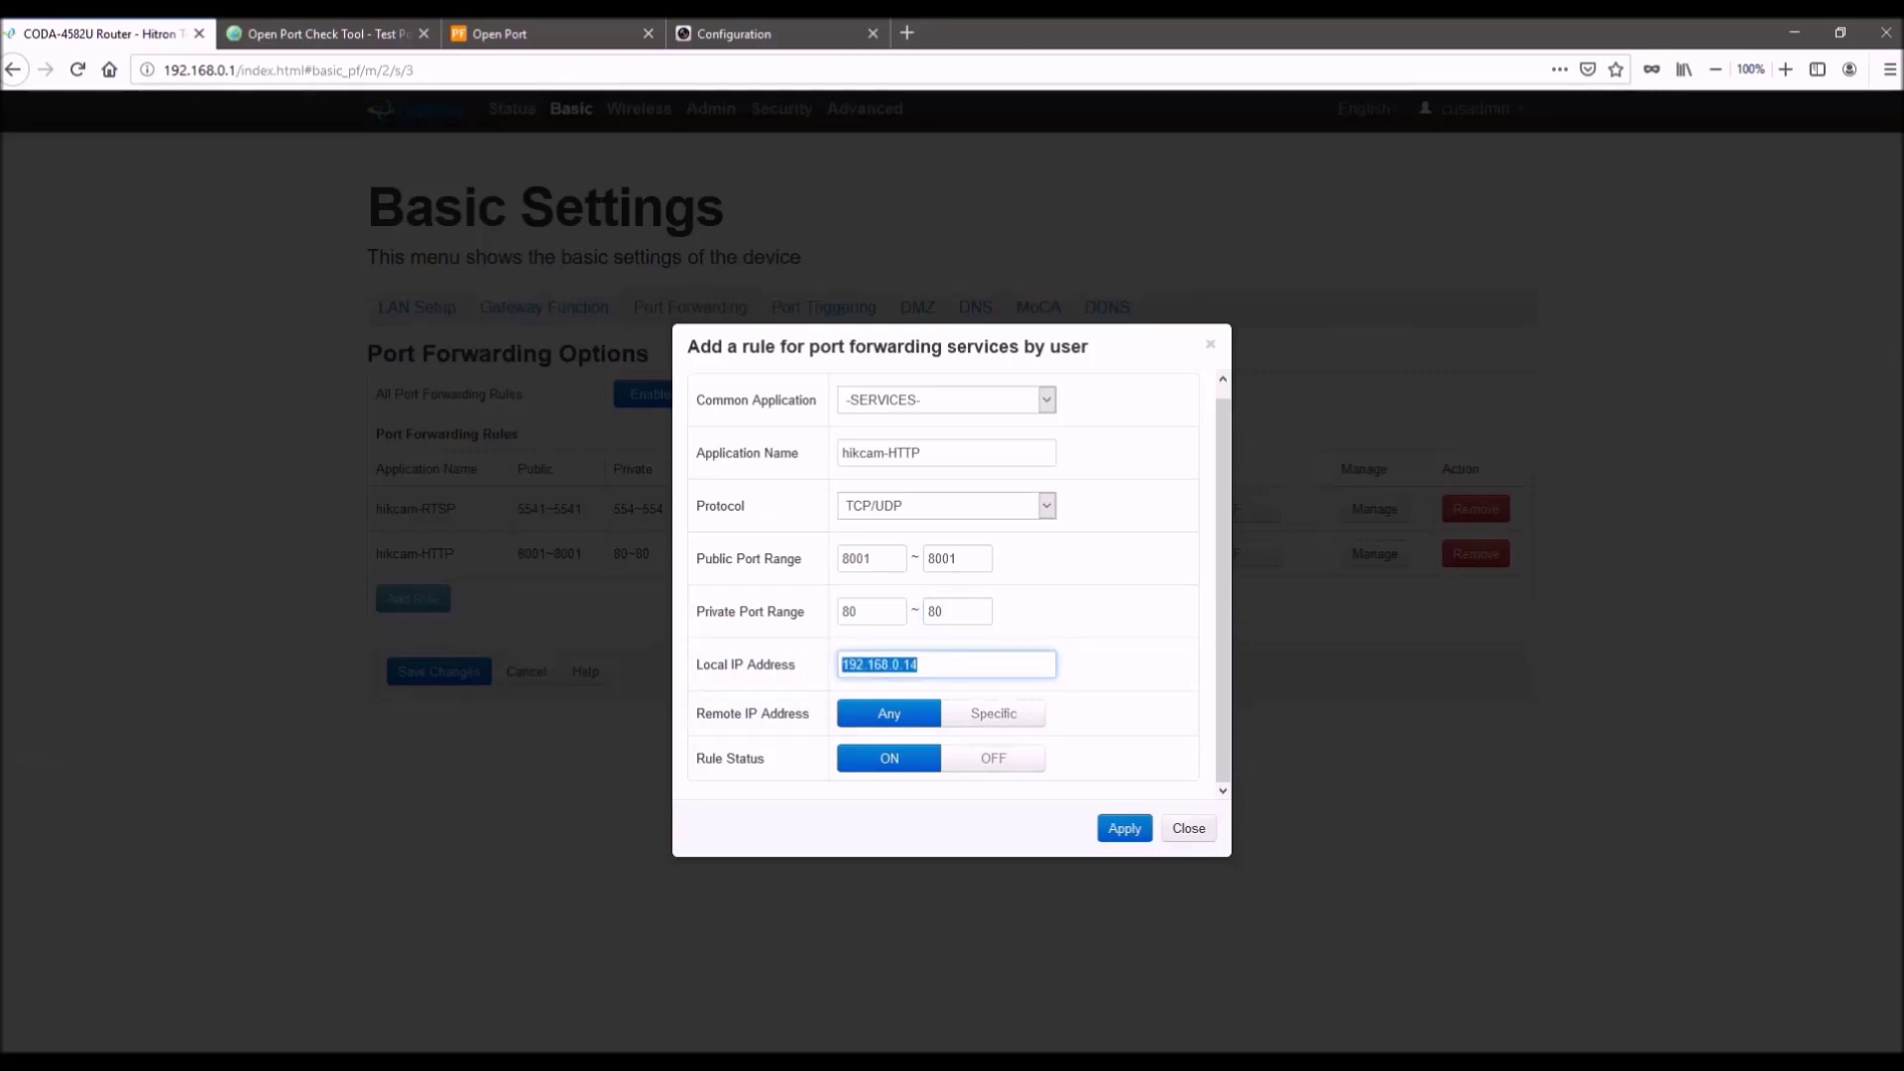
pyautogui.click(1189, 828)
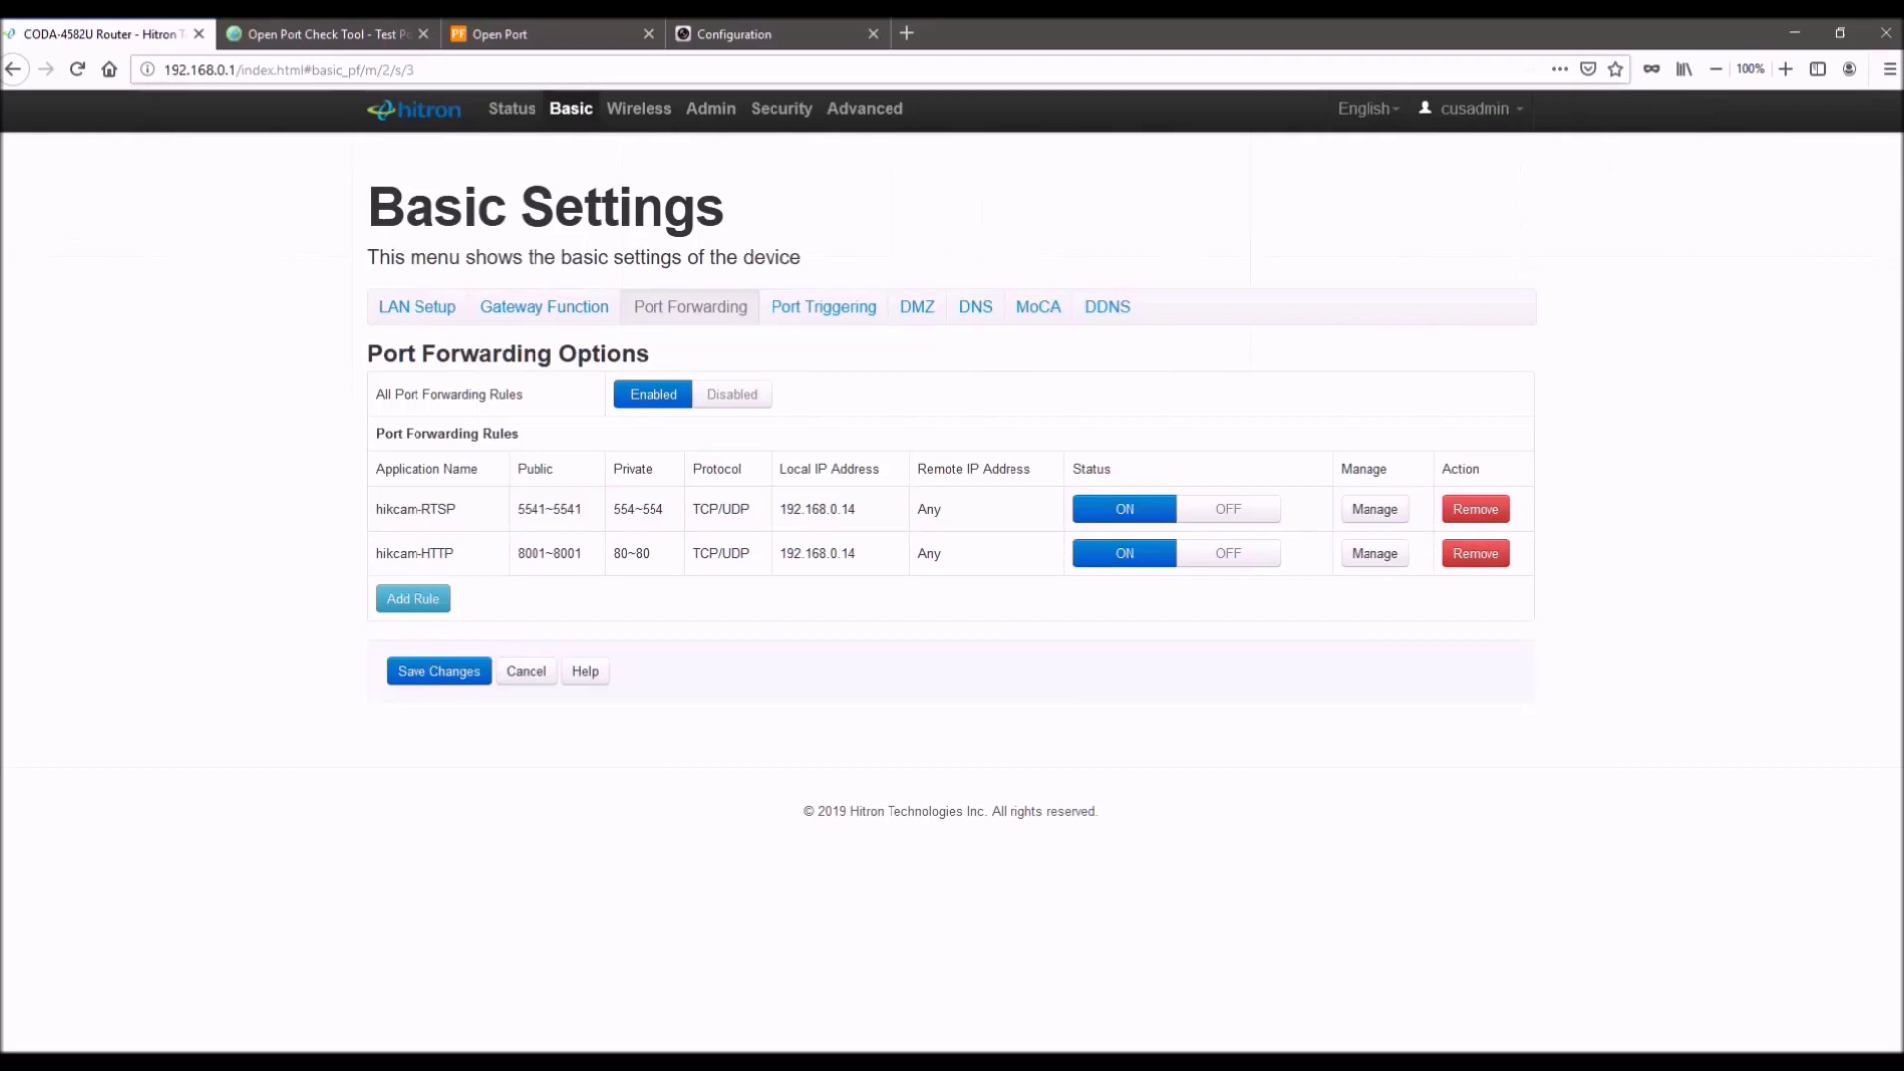
# - Switch to the yougetsignal port forwarding tester and check port 8001 on the external address
pyautogui.click(327, 34)
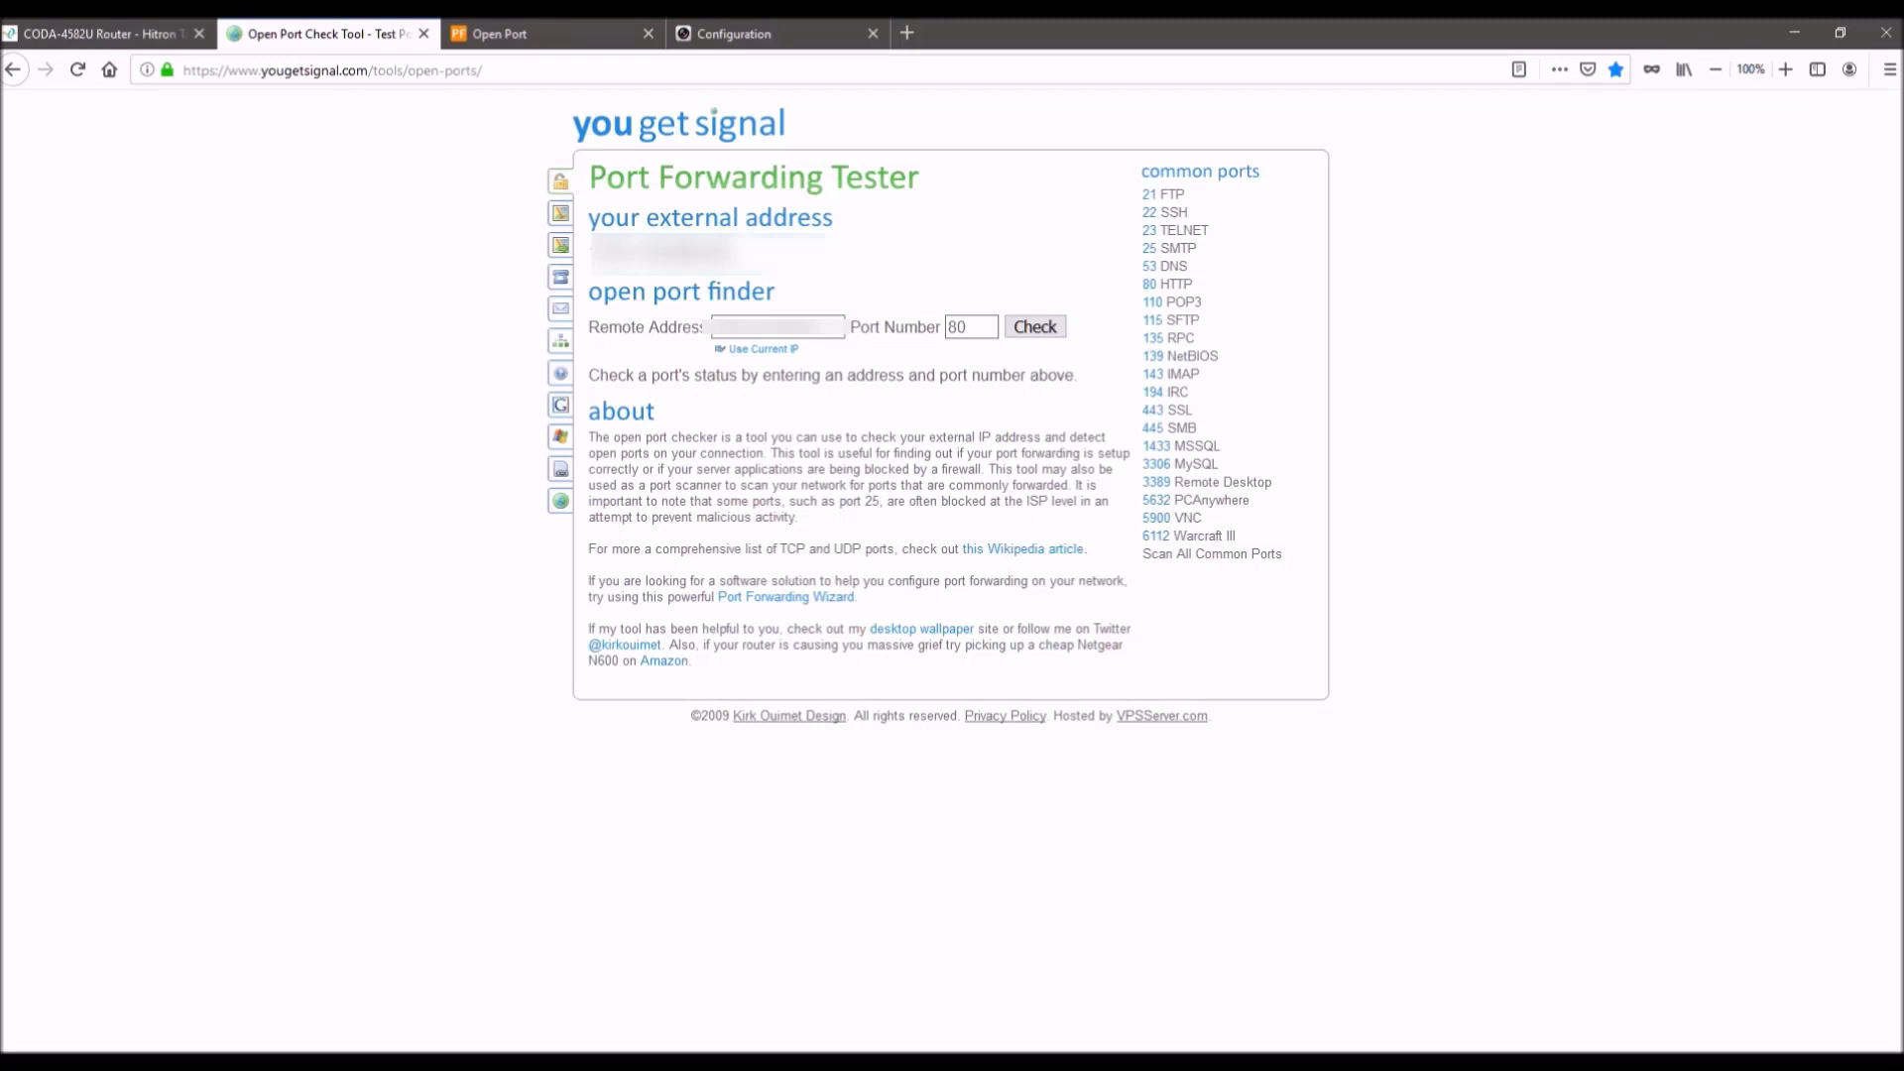
pyautogui.moveTo(825, 328); pyautogui.dragTo(708, 327)
pyautogui.click(774, 328)
pyautogui.write('01')
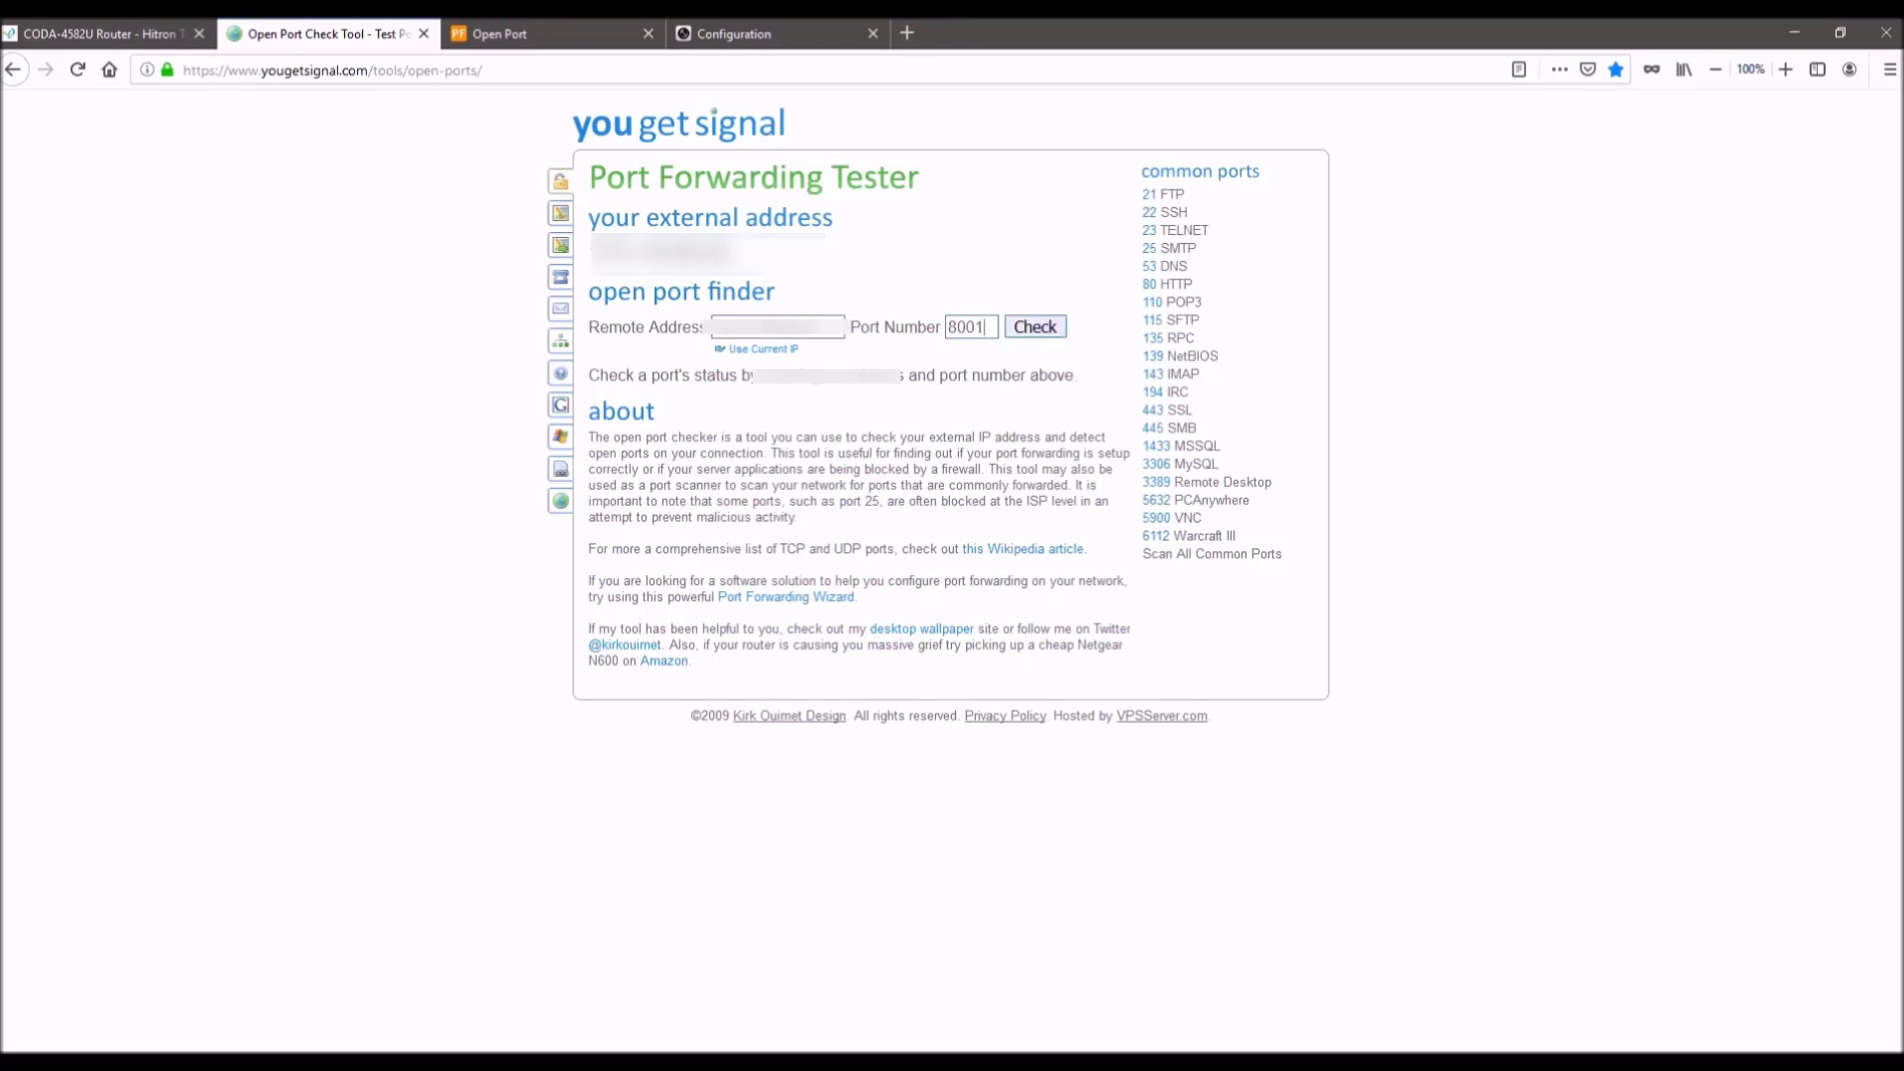
pyautogui.press('Return')
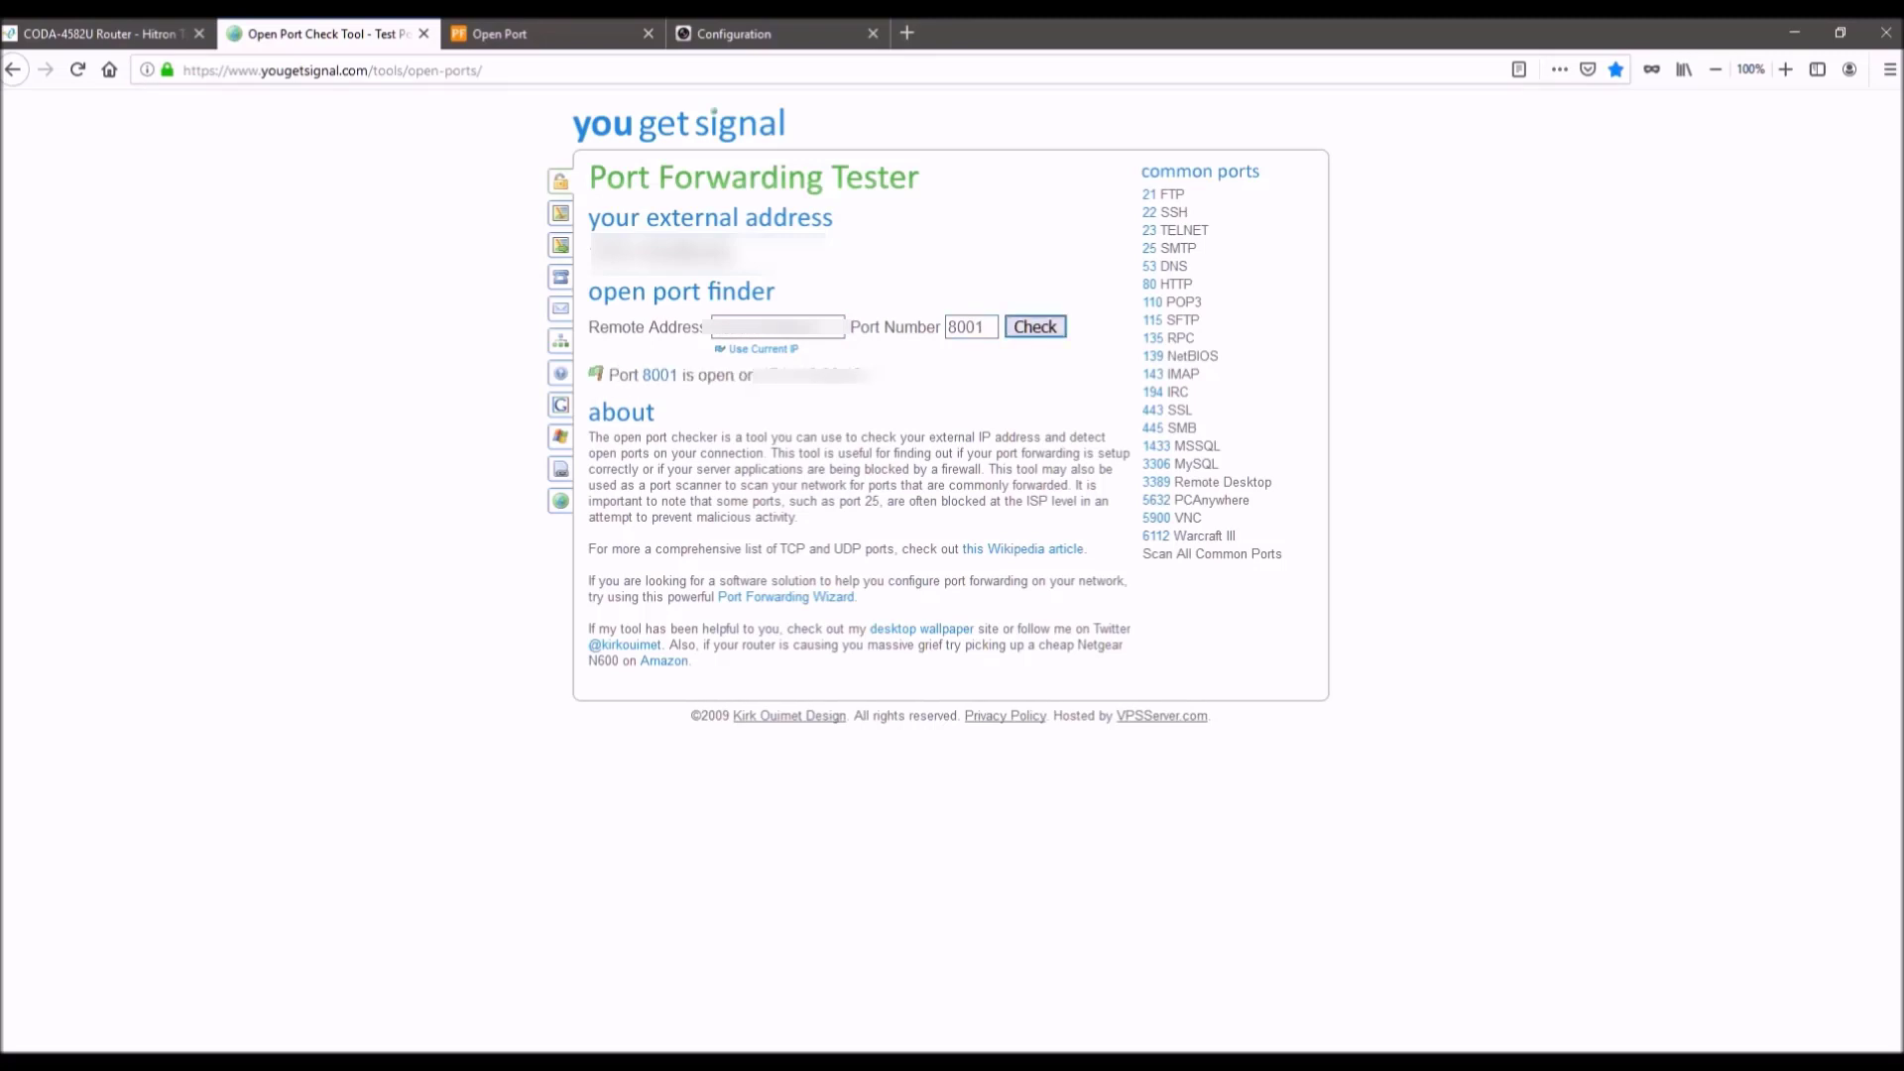
# - Check port 5541 on the same external address
pyautogui.hotkey('shift', 'Tab')
pyautogui.write('5541')
pyautogui.press('Return')
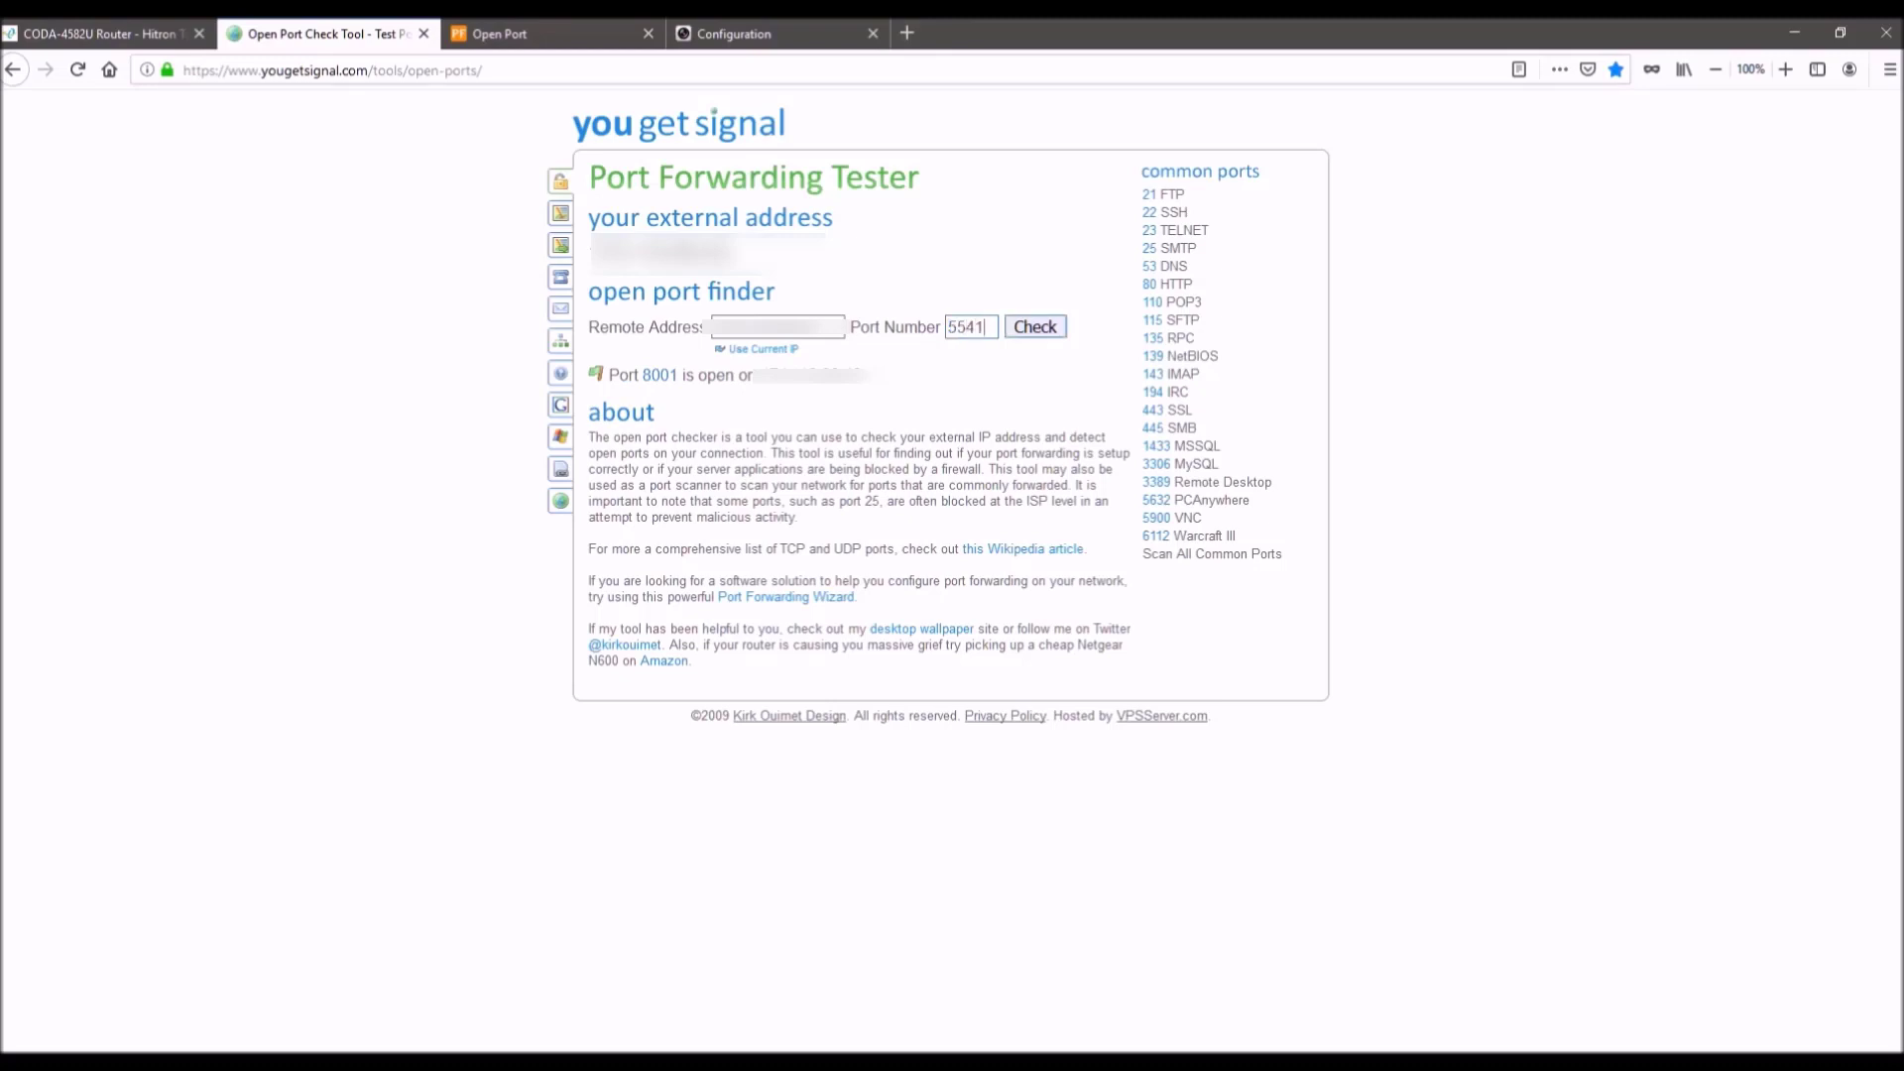